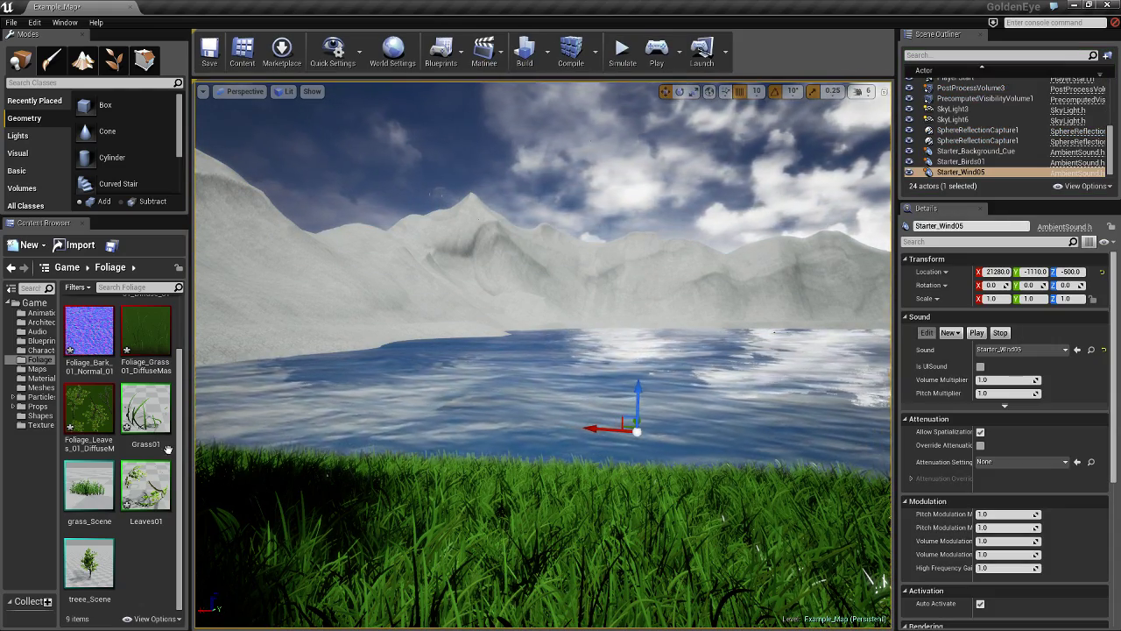
- Open the Grass01 material and add a SimpleGrassWind function node to its graph
left_click(145, 407)
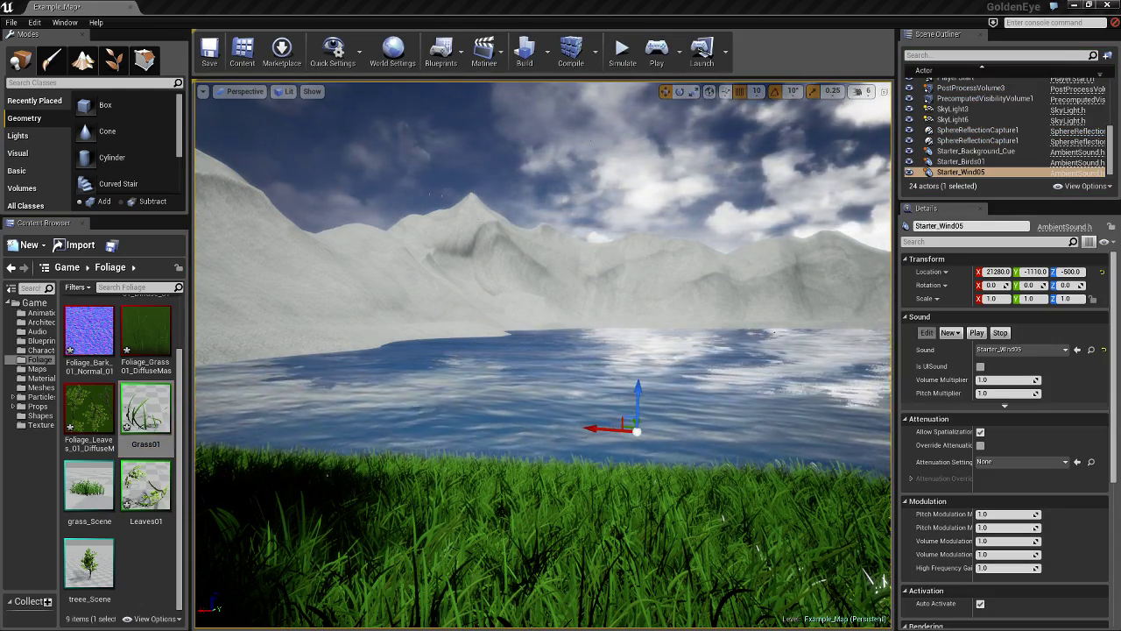
double_click(146, 407)
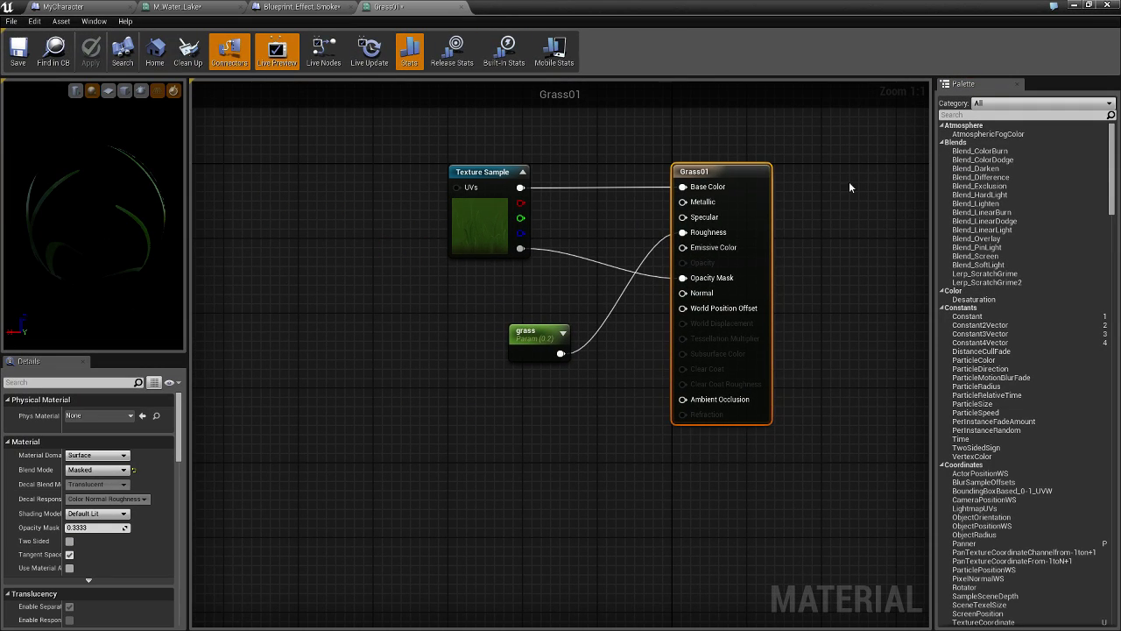
type("simple")
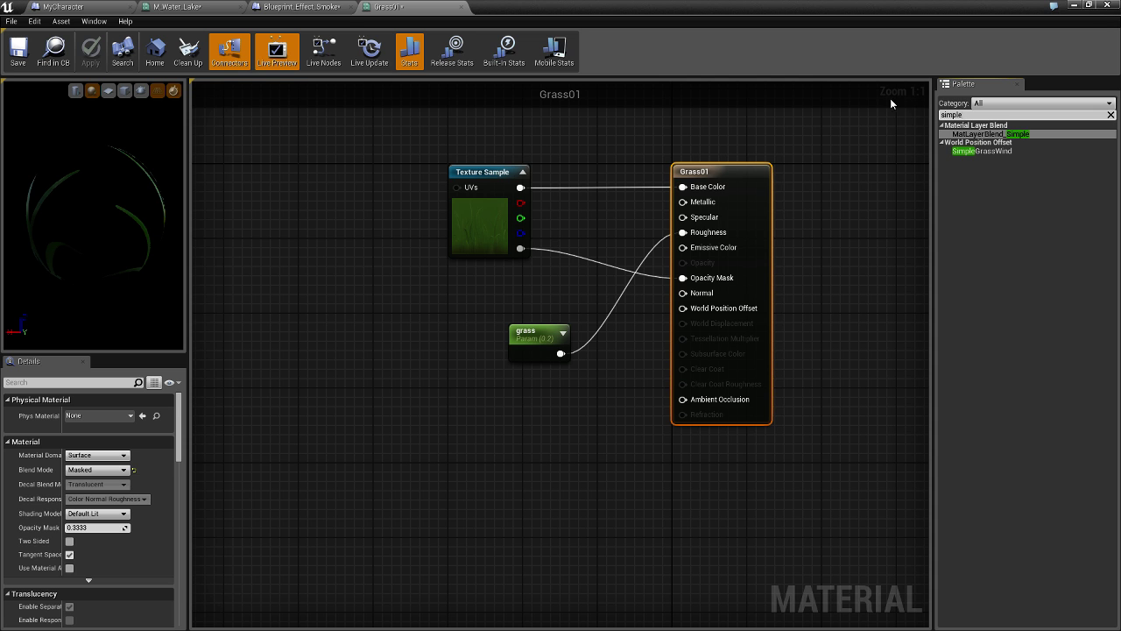
left_click_drag(982, 151, 368, 390)
- Connect SimpleGrassWind's Result to World Position Offset and the grass texture's color output to AdditionalWPO
right_click_drag(433, 311, 425, 244)
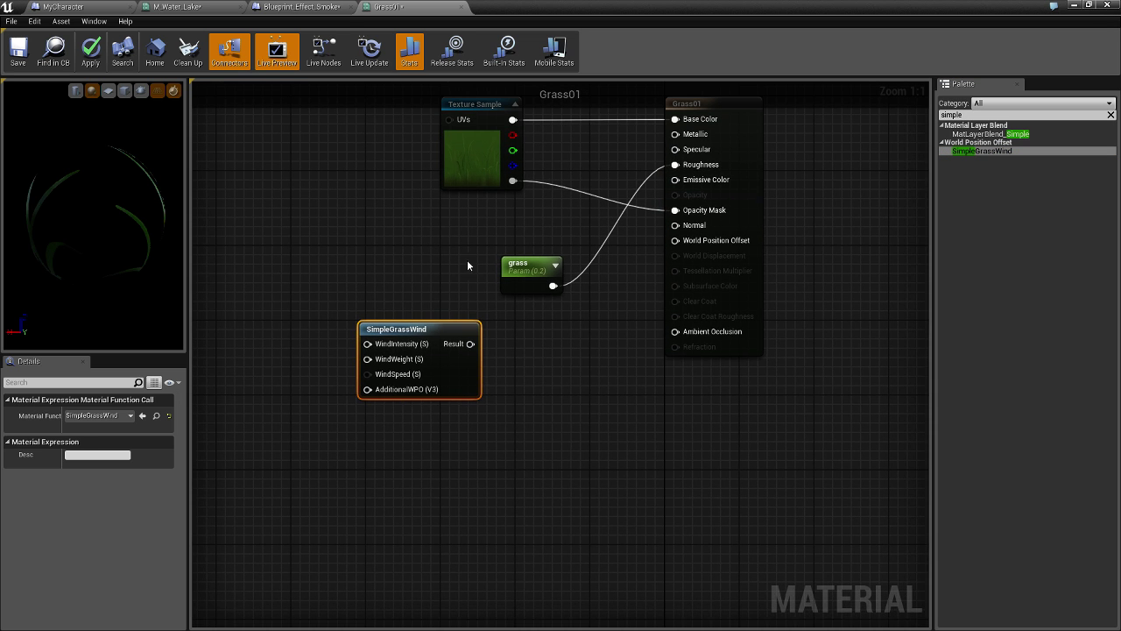
left_click_drag(468, 343, 677, 240)
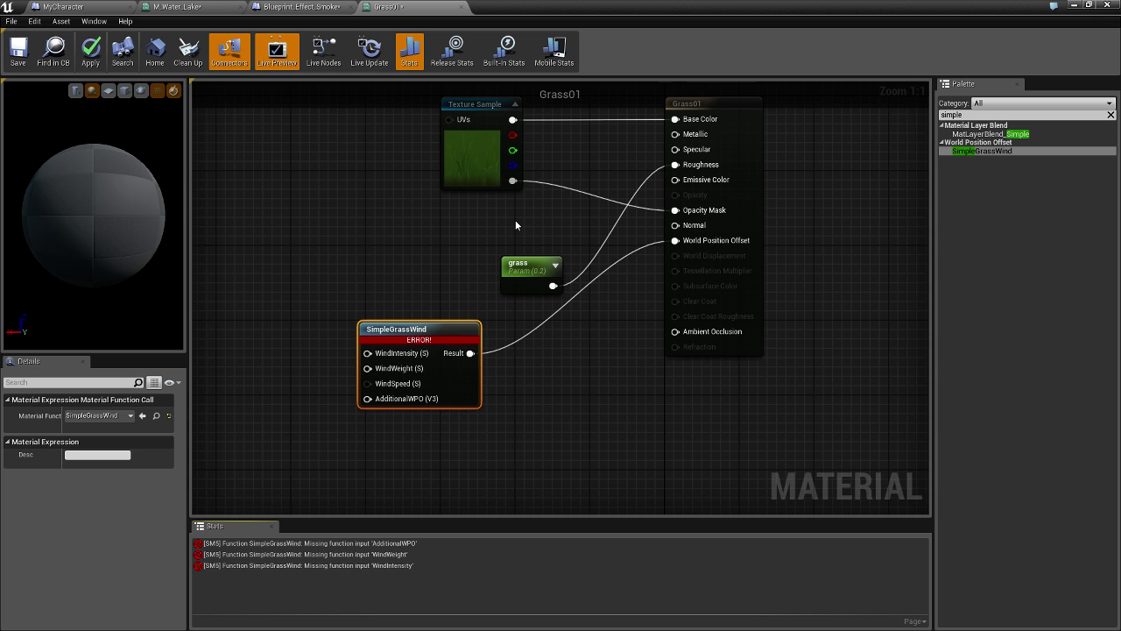
right_click_drag(516, 221, 600, 238)
left_click_drag(597, 151, 452, 417)
- Add two scalar parameters beside SimpleGrassWind, naming the first ssssss and keeping the default name for the second
right_click_drag(387, 342, 478, 381)
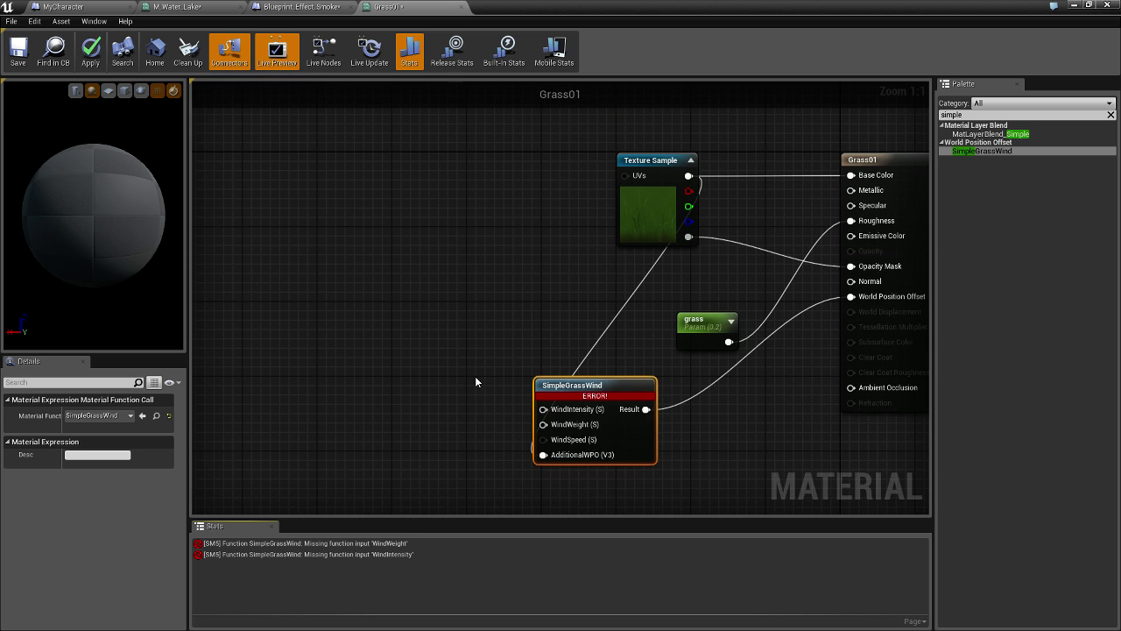
key("s")
left_click(373, 337)
type("sssssss")
left_click(374, 414)
key("Return")
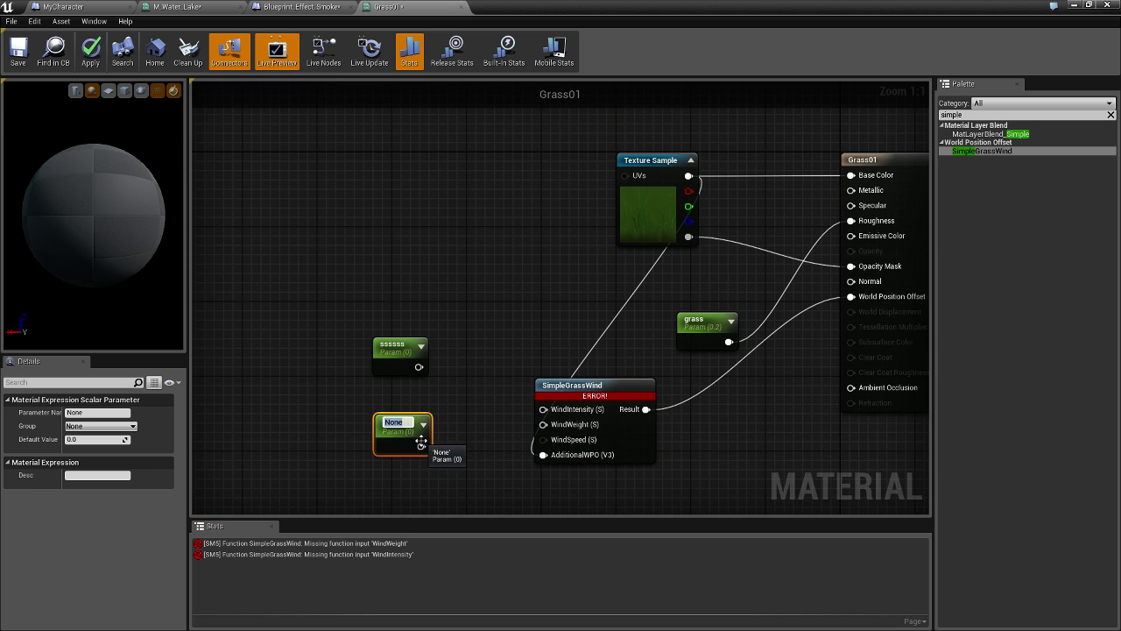
- Connect the None parameter to WindWeight and the ssssss parameter to WindIntensity
left_click_drag(424, 444, 543, 424)
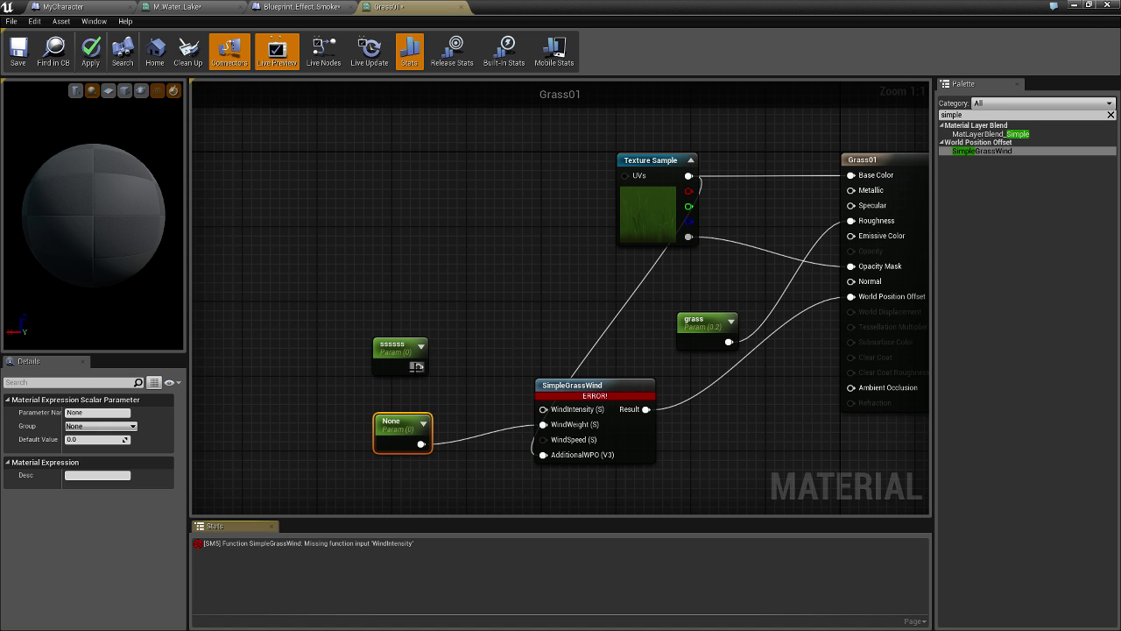
left_click_drag(420, 375, 543, 409)
mouse_move(612, 404)
left_mouse_down()
mouse_move(628, 412)
mouse_move(610, 394)
left_mouse_up()
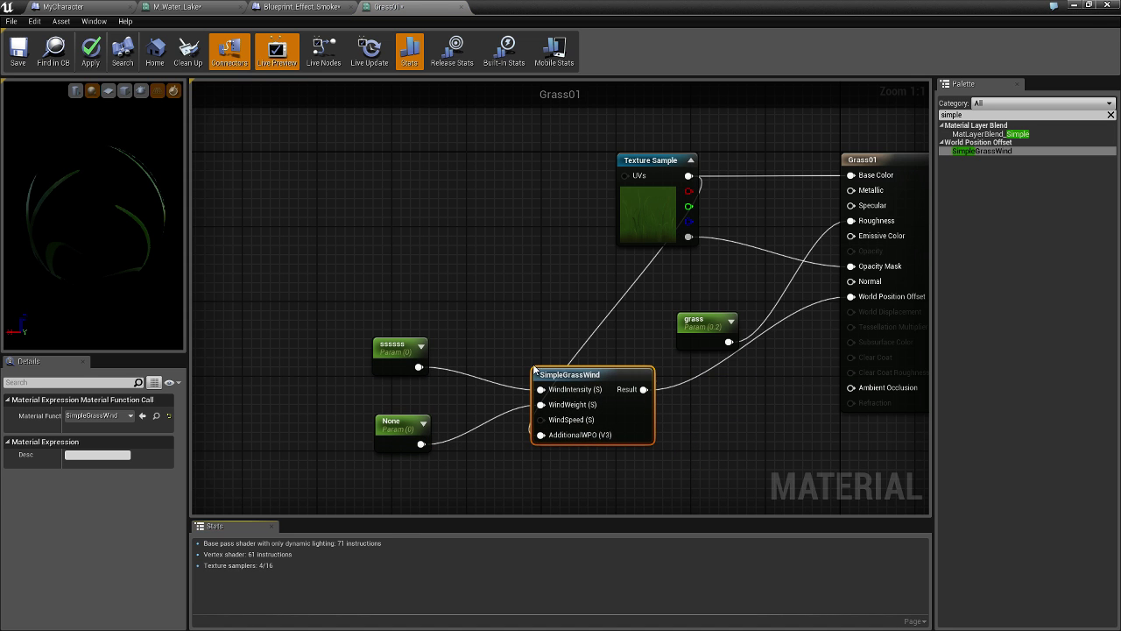
- Set the default value of the ssssss parameter feeding WindIntensity to 0.2
left_click(380, 345)
left_click(107, 439)
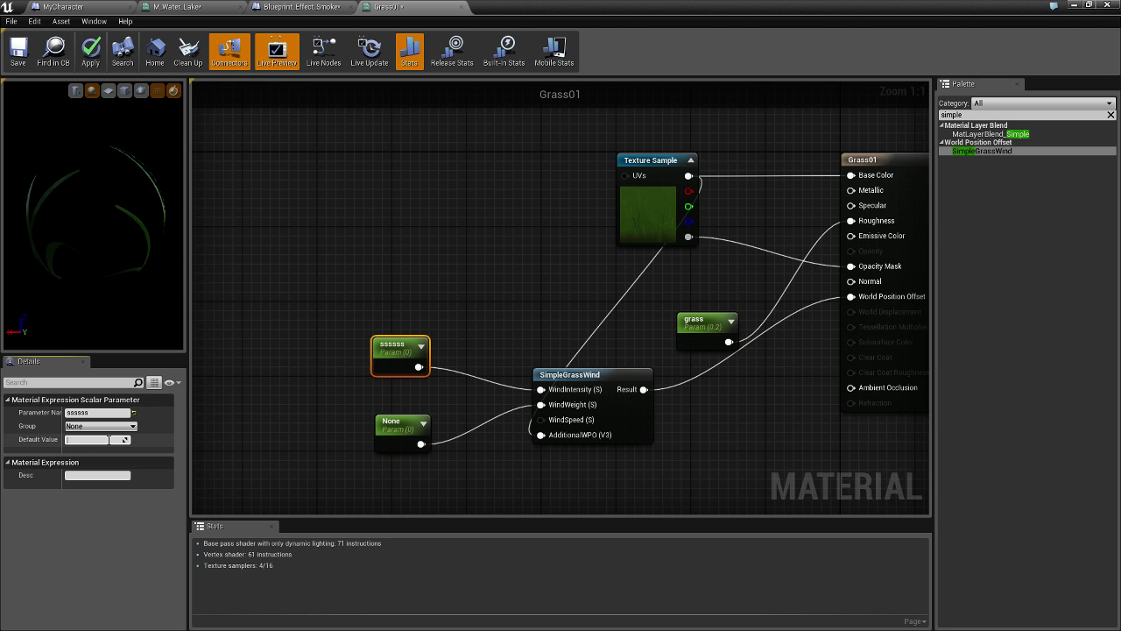
key("Return")
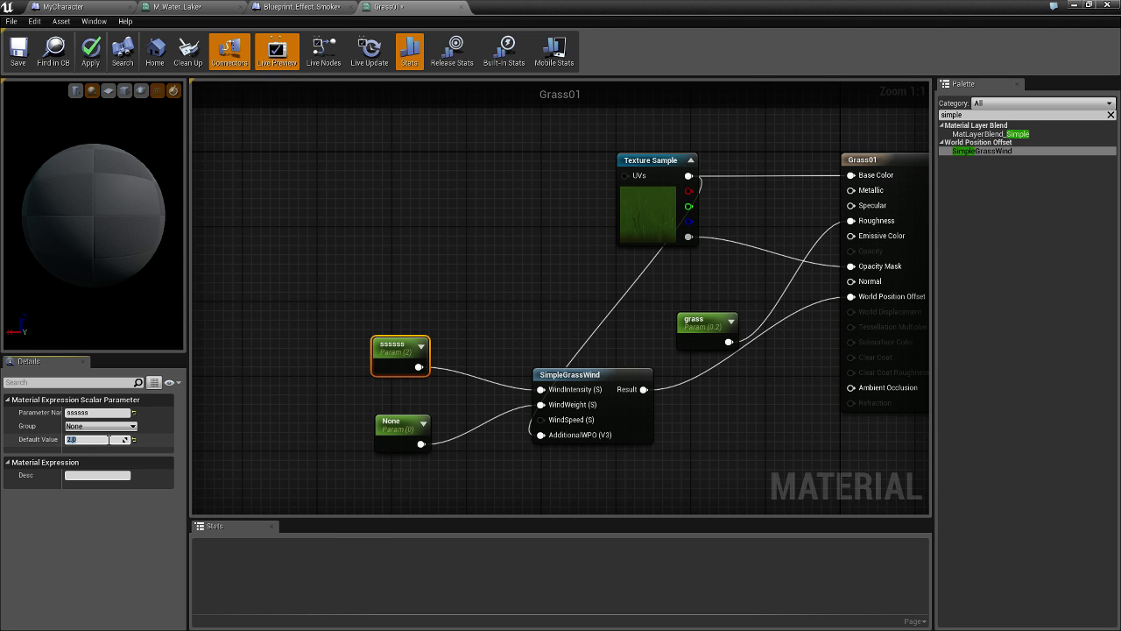
type("2")
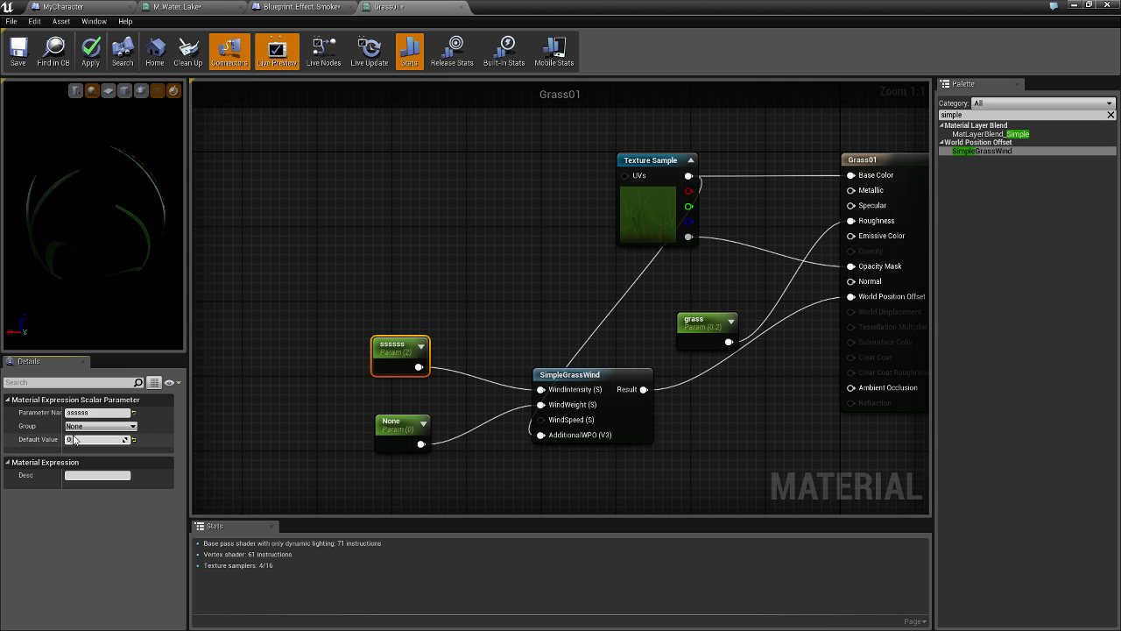
type("2")
key("Return")
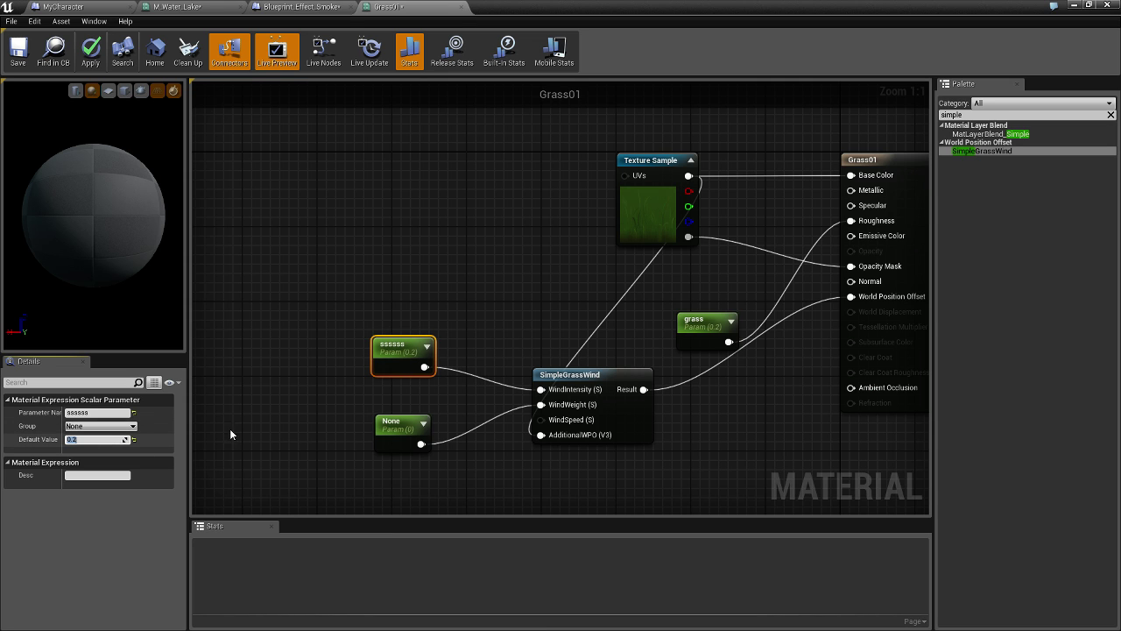
- Set the default value of the None parameter feeding WindWeight to 0.1
left_click(398, 424)
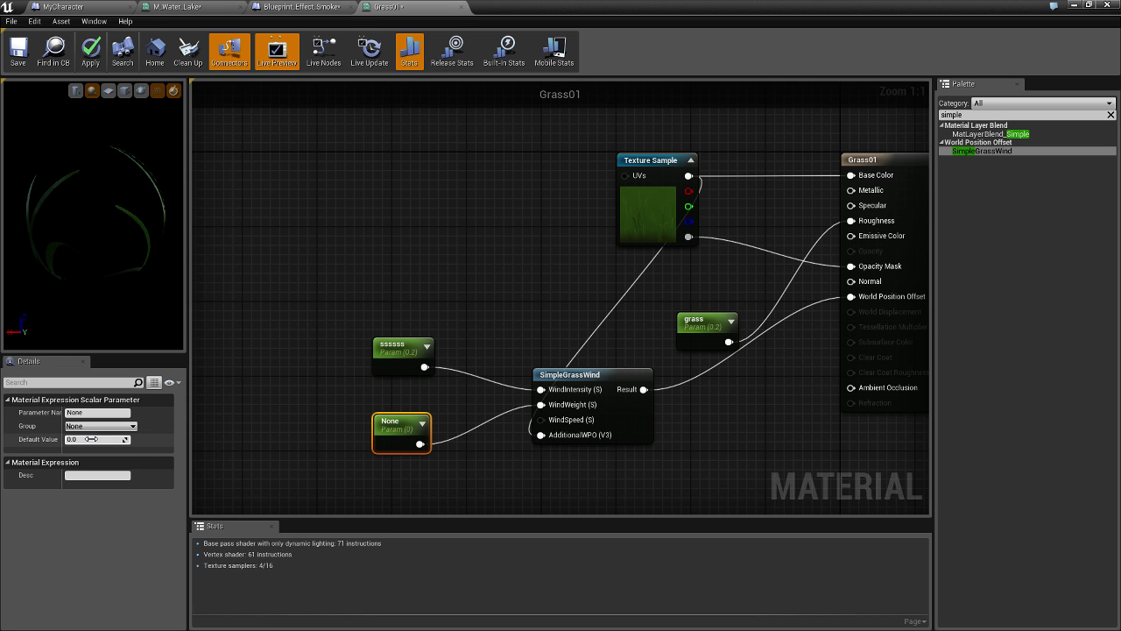
left_click(92, 439)
type("0.1")
key("Return")
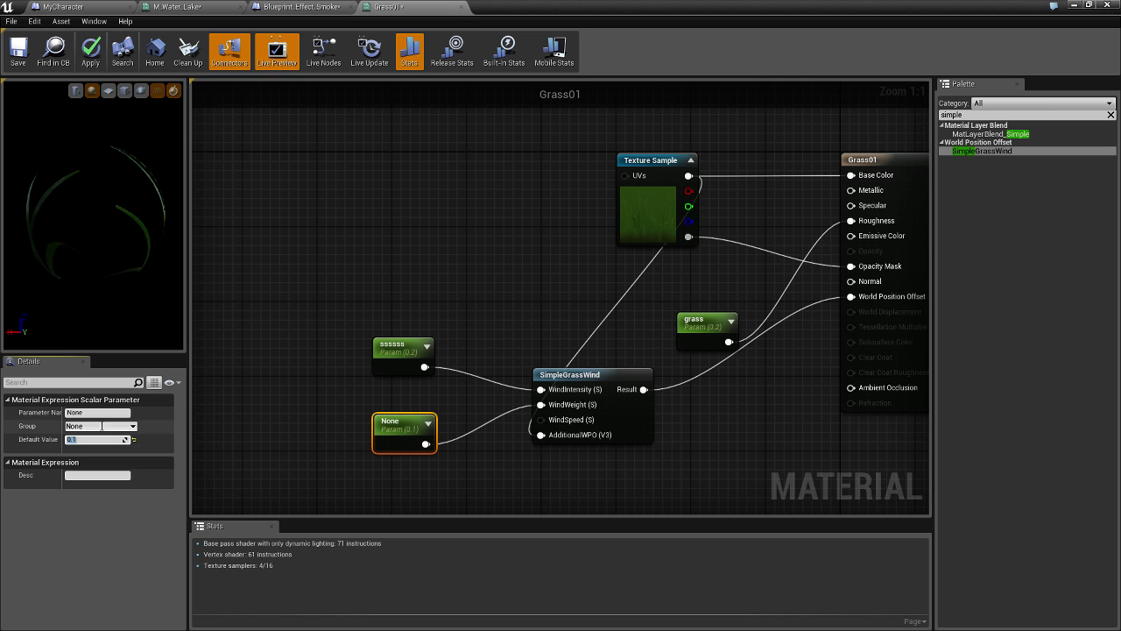
- Set the default value of the ssssss parameter feeding WindIntensity to 0.6, and raise it to 1
left_click(390, 345)
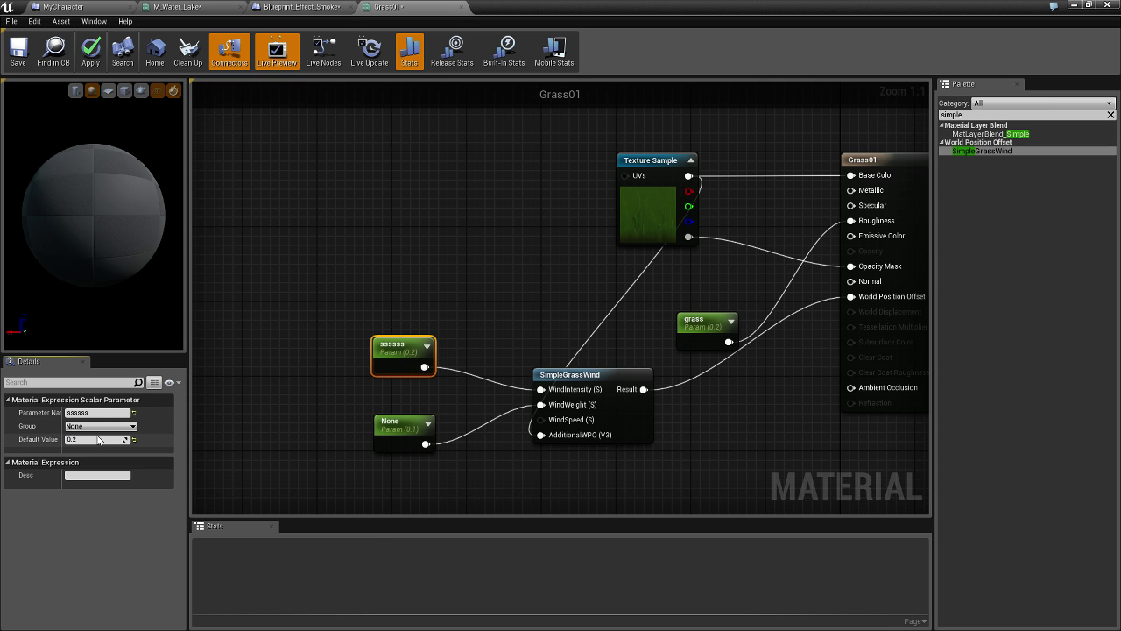
left_click(91, 439)
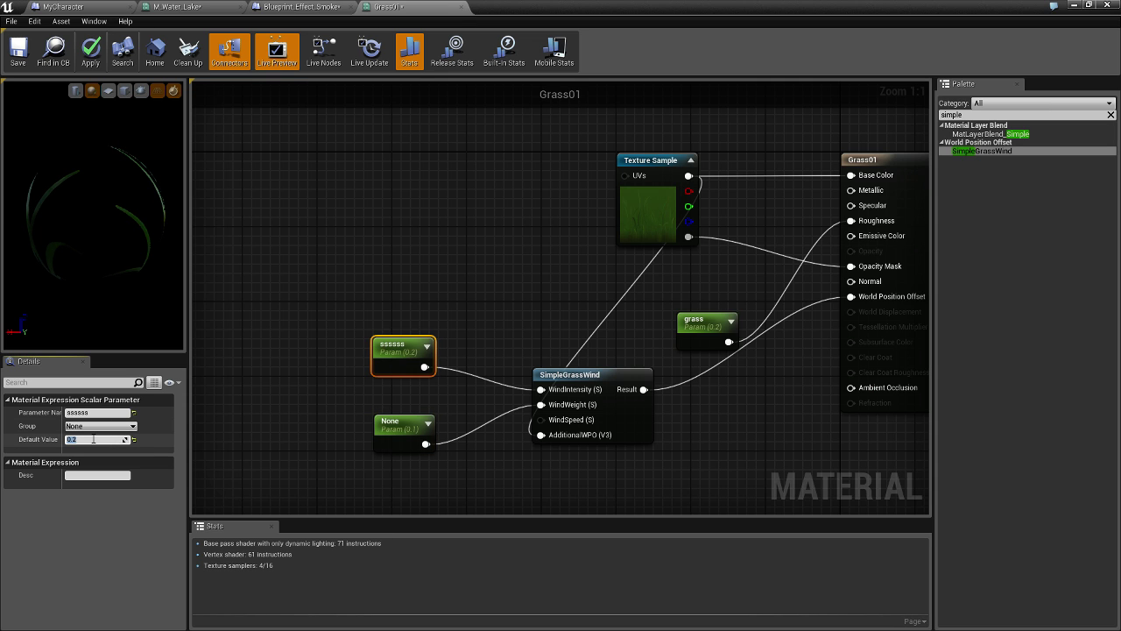
type("0.6")
key("Return")
type("1")
key("Return")
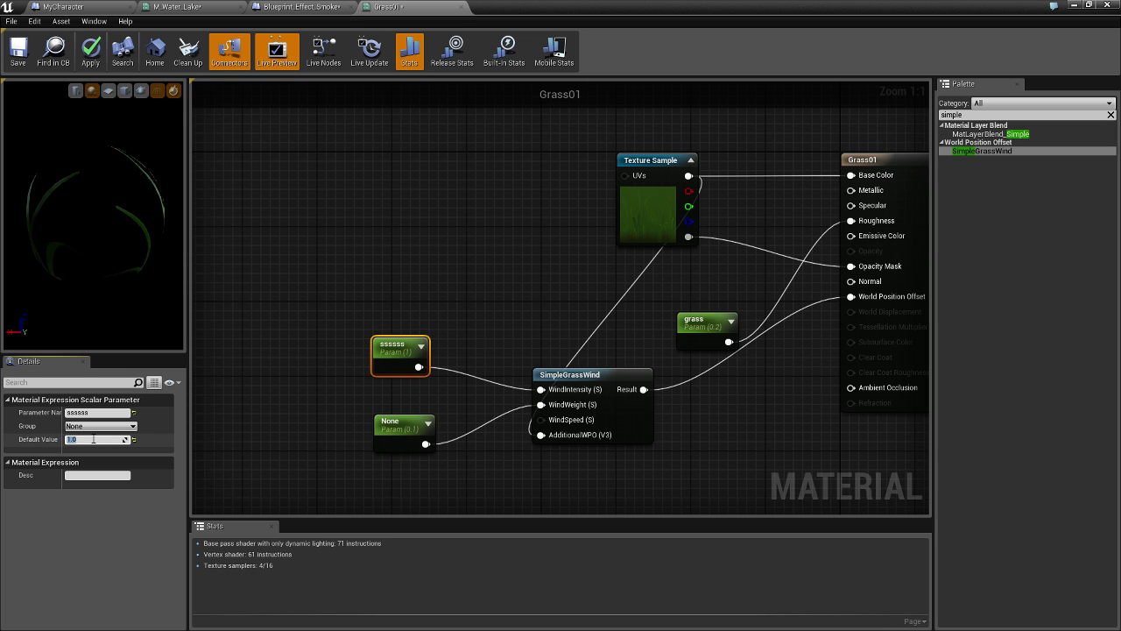
- Set the None parameter's default value to 0.5, reduce it to 0.3, and apply the Grass01 material changes
left_click(392, 425)
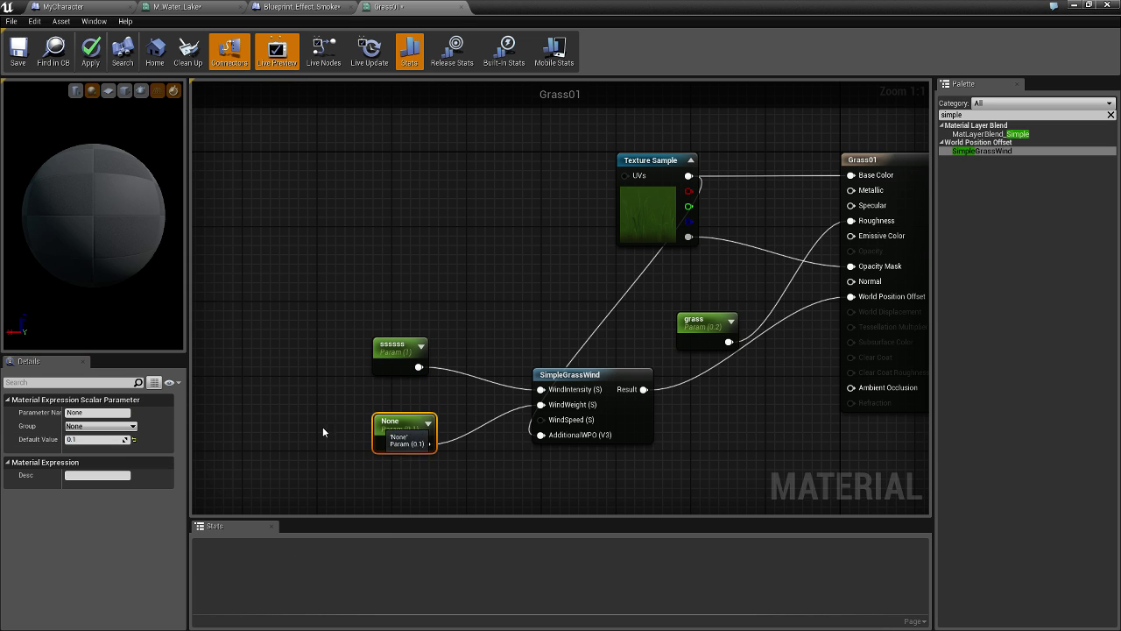
left_click(84, 440)
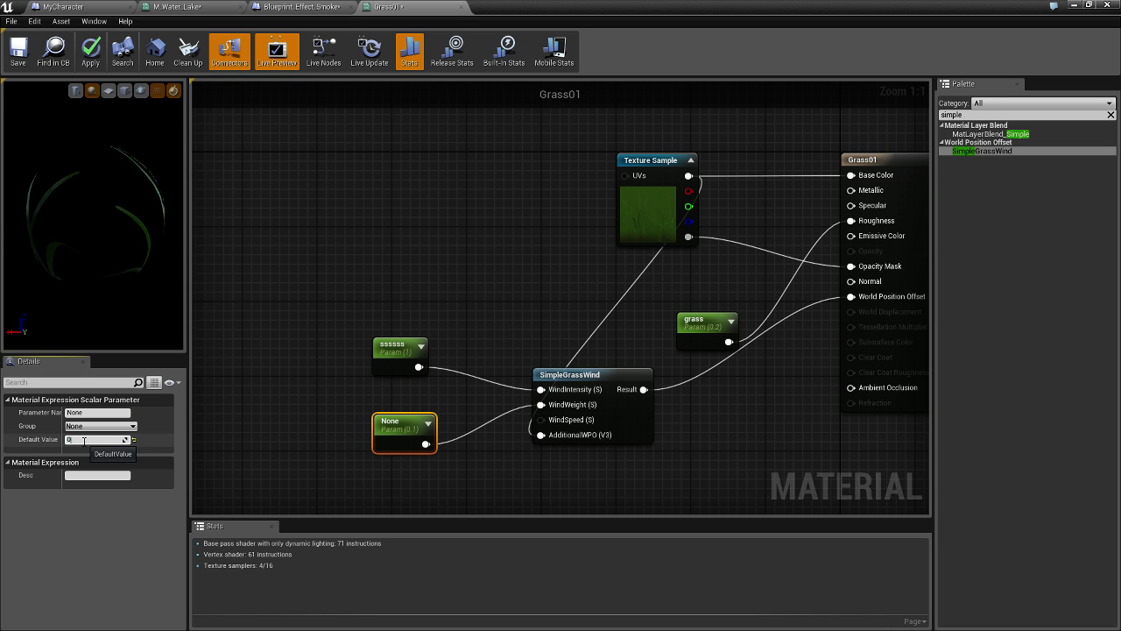
type("0.5")
key("Return")
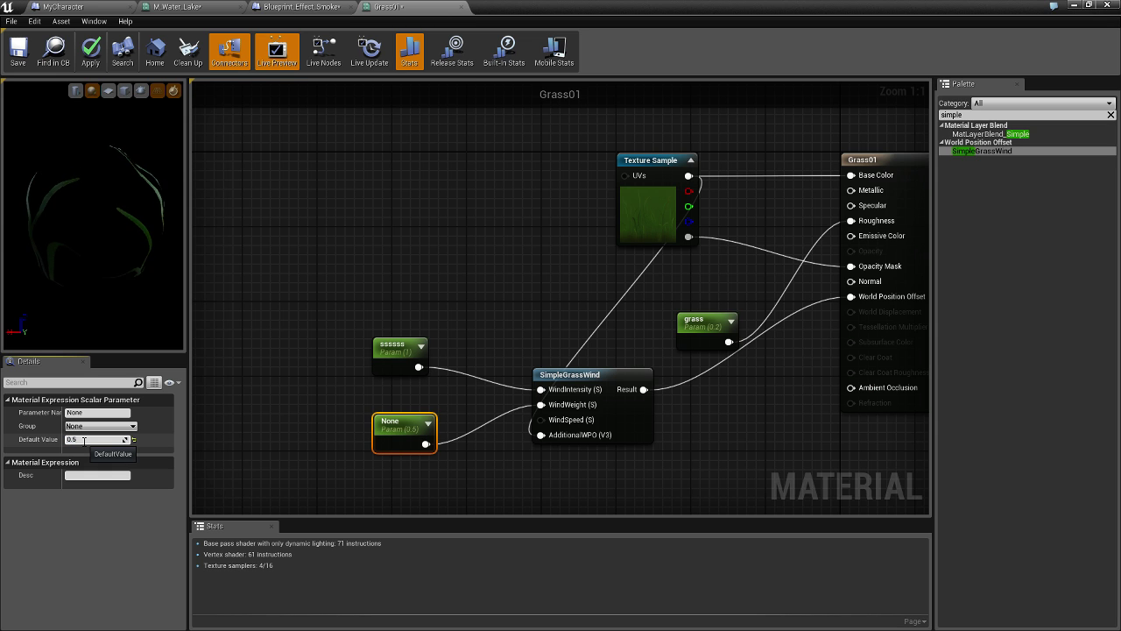
key("BackSpace")
type("3")
key("Return")
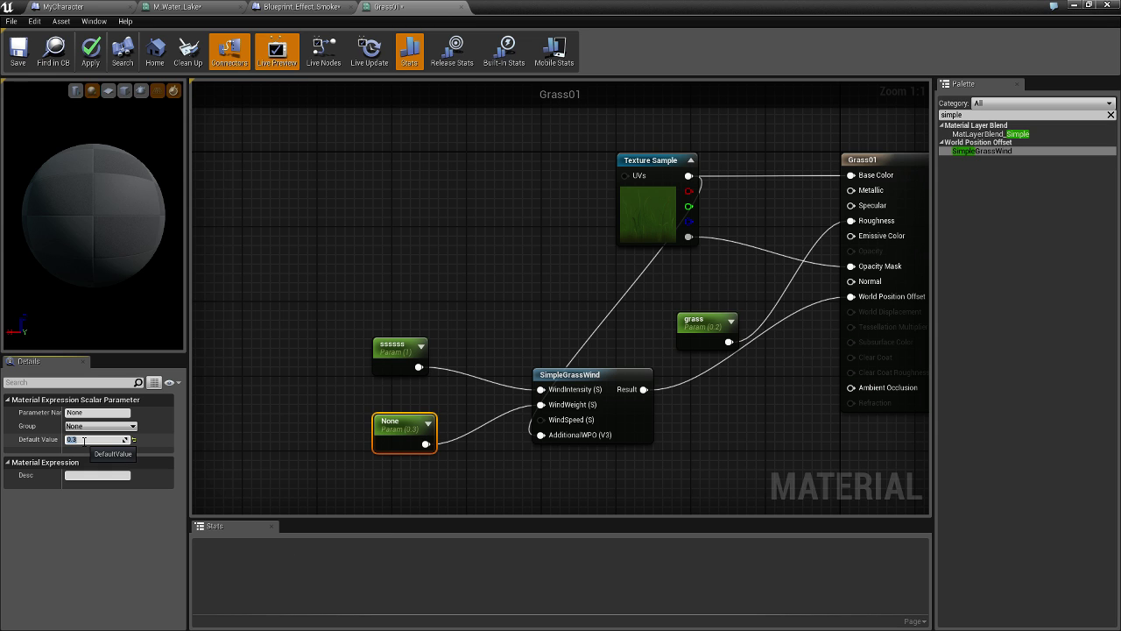
left_click(90, 52)
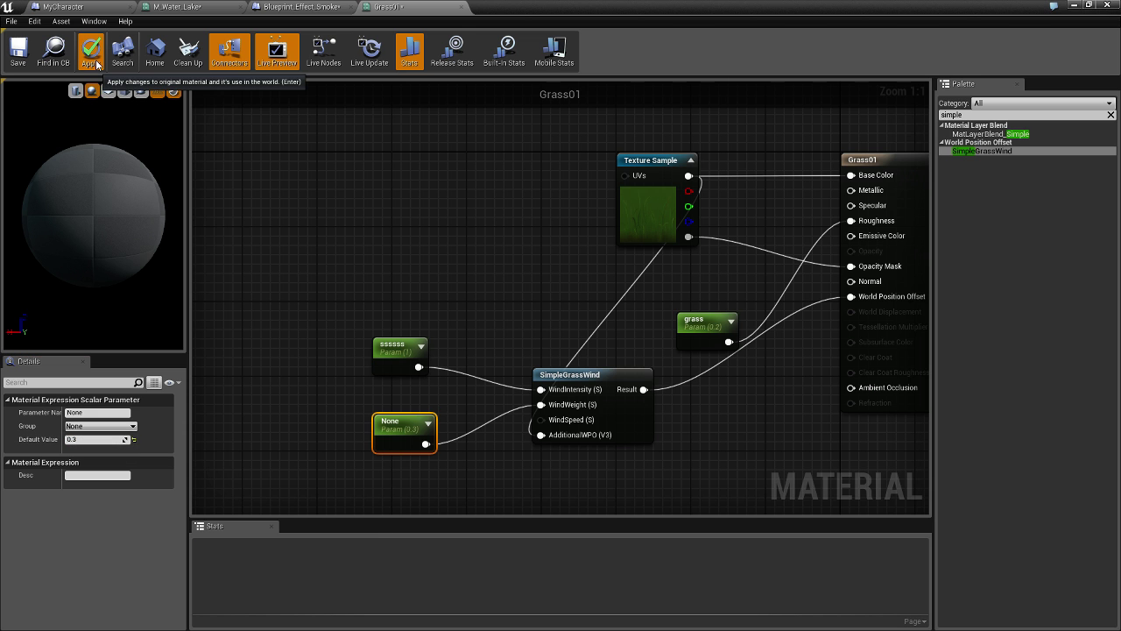
- Return to the level and examine how the grass and tree leaves look with the wind materials
left_click(1074, 5)
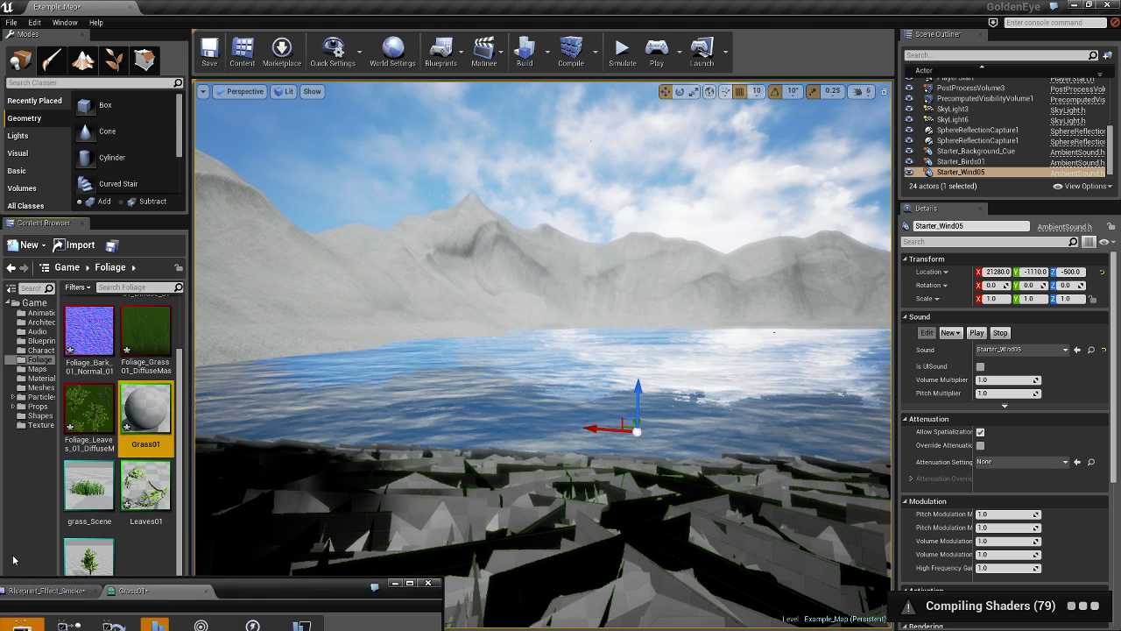
right_click_drag(543, 355, 797, 490)
right_click_drag(526, 442, 461, 475)
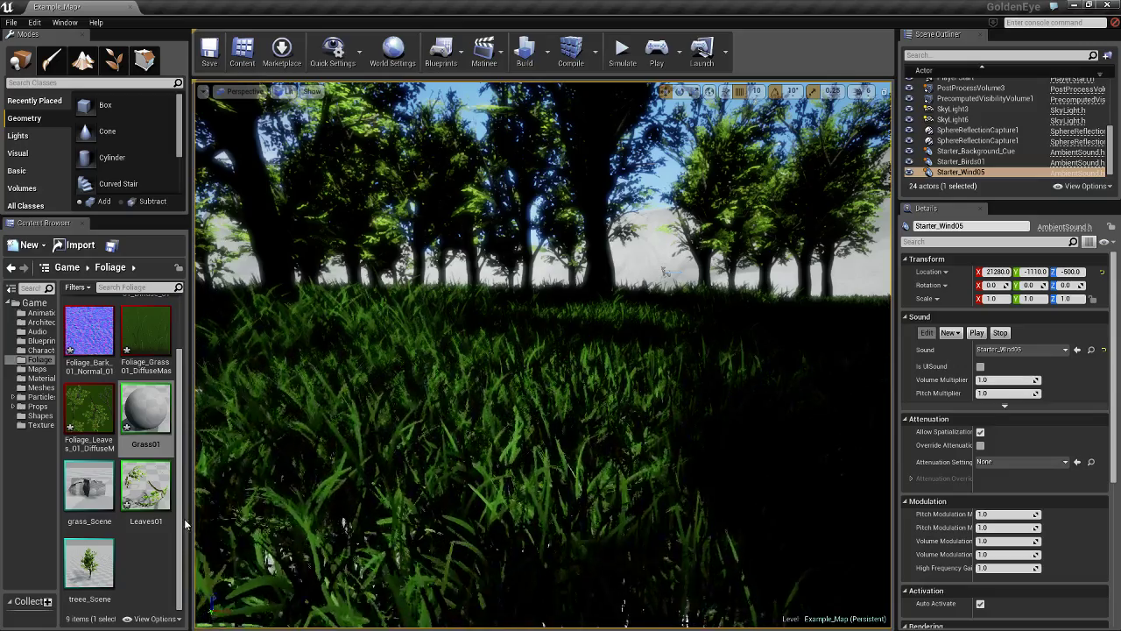
mouse_move(101, 568)
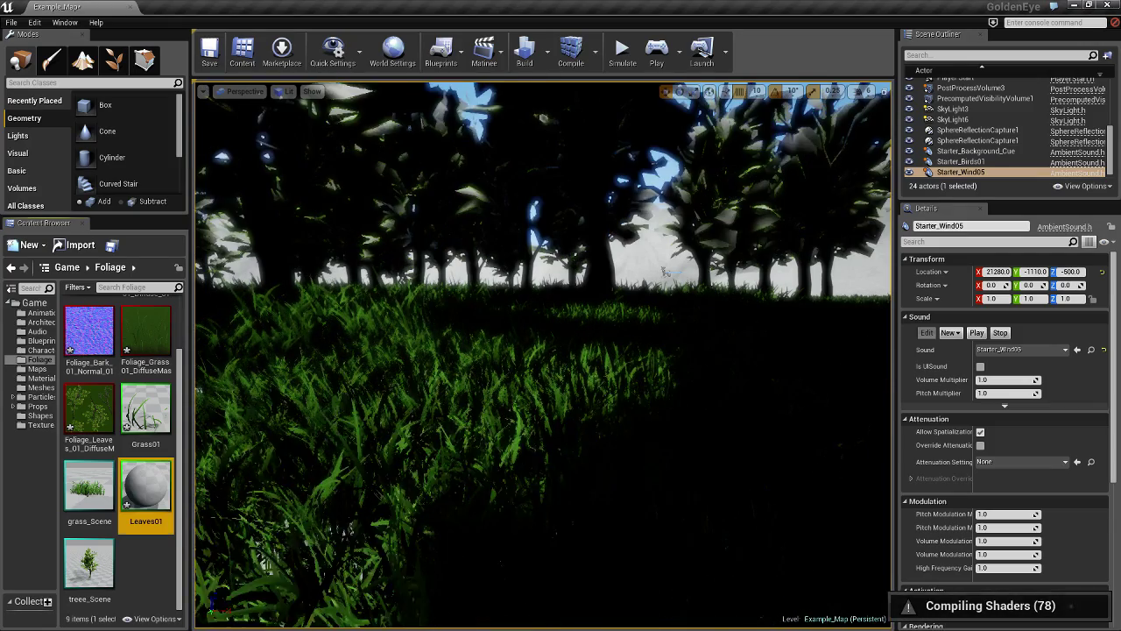
right_click_drag(564, 369, 668, 298)
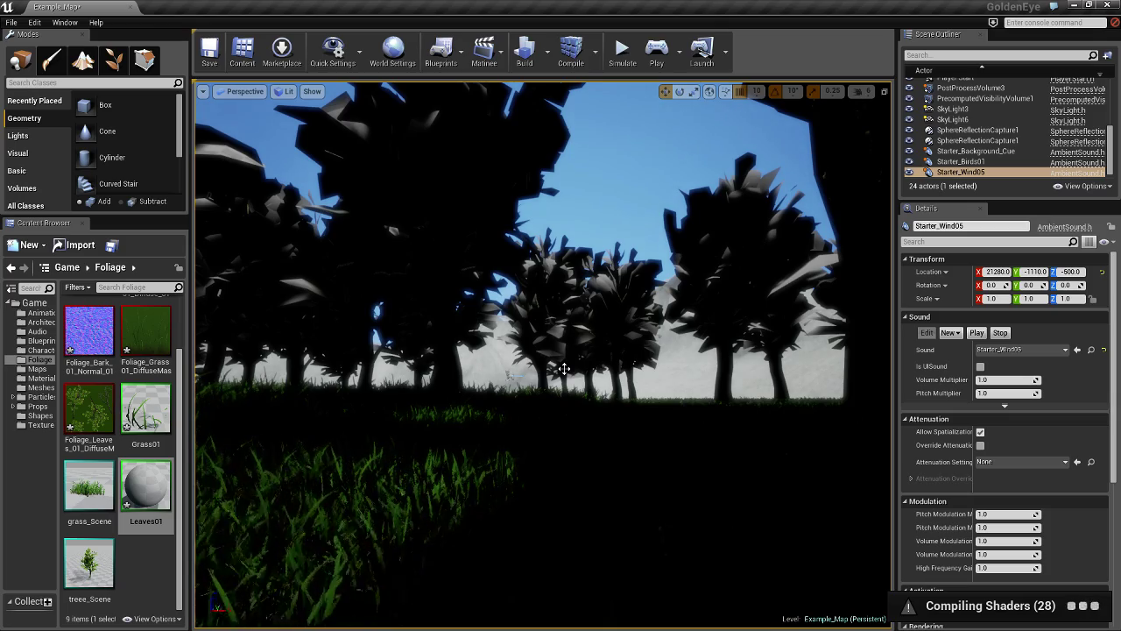
right_click_drag(543, 355, 805, 219)
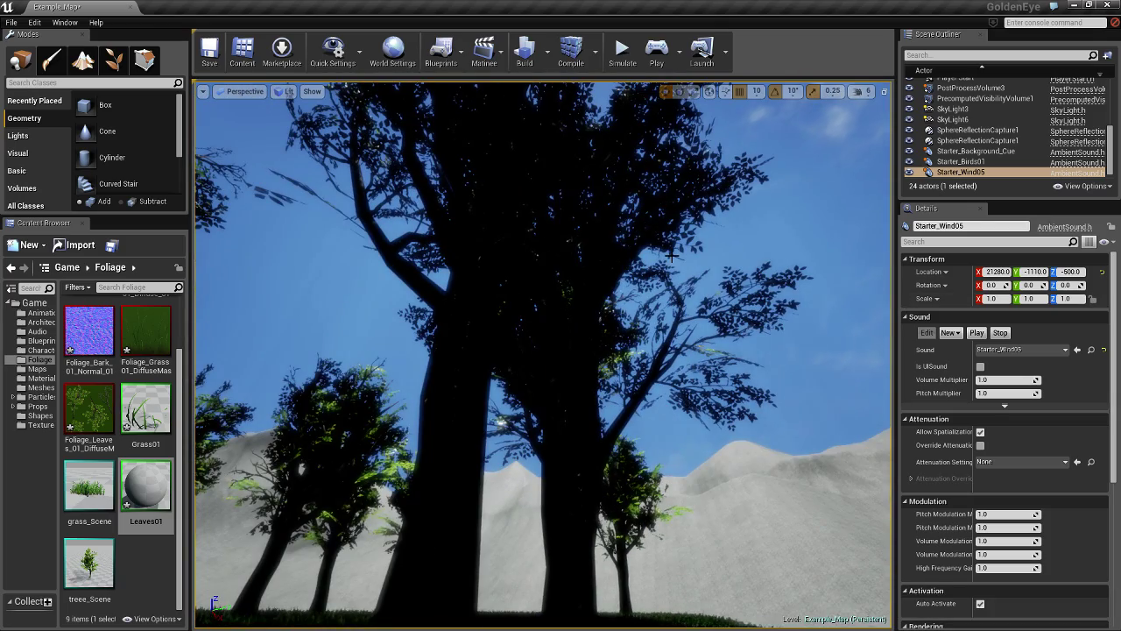
right_click_drag(543, 355, 549, 351)
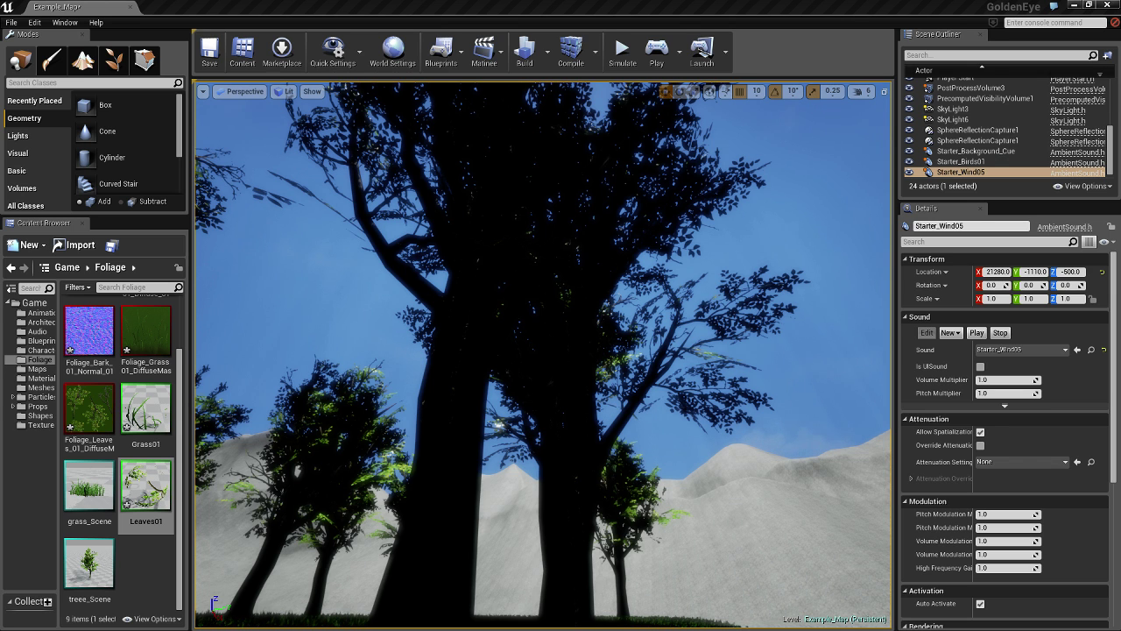
- In the Leaves01 material, multiply the leaf and normal texture colors, feed the result into SimpleGrassWind's AdditionalWPO, and apply the changes
key("alt+Tab")
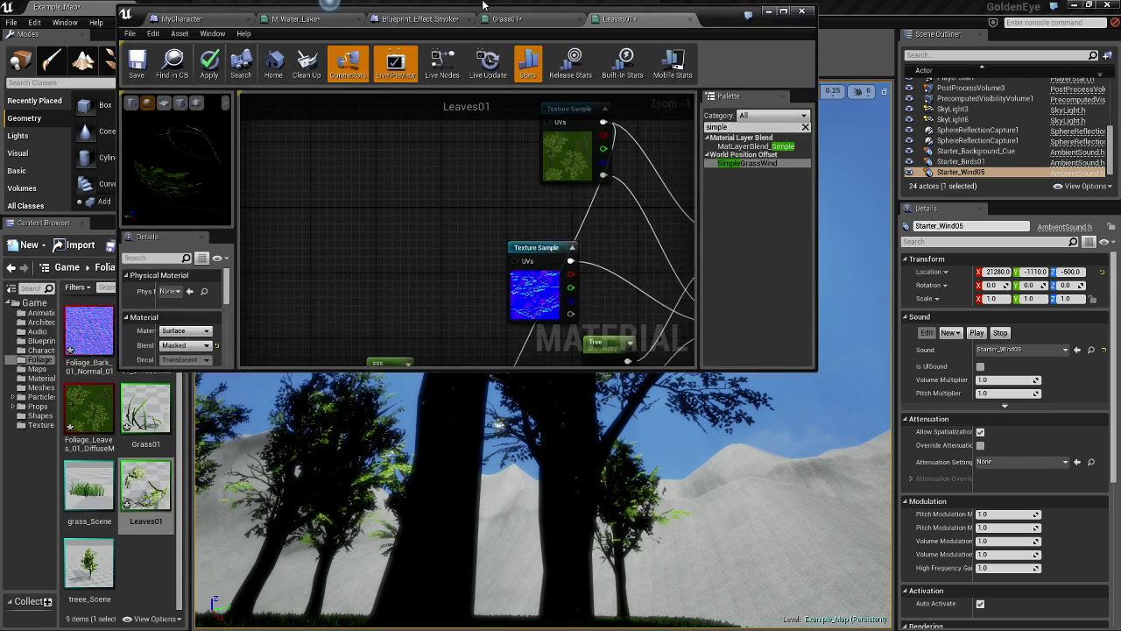
right_click_drag(342, 197, 386, 219)
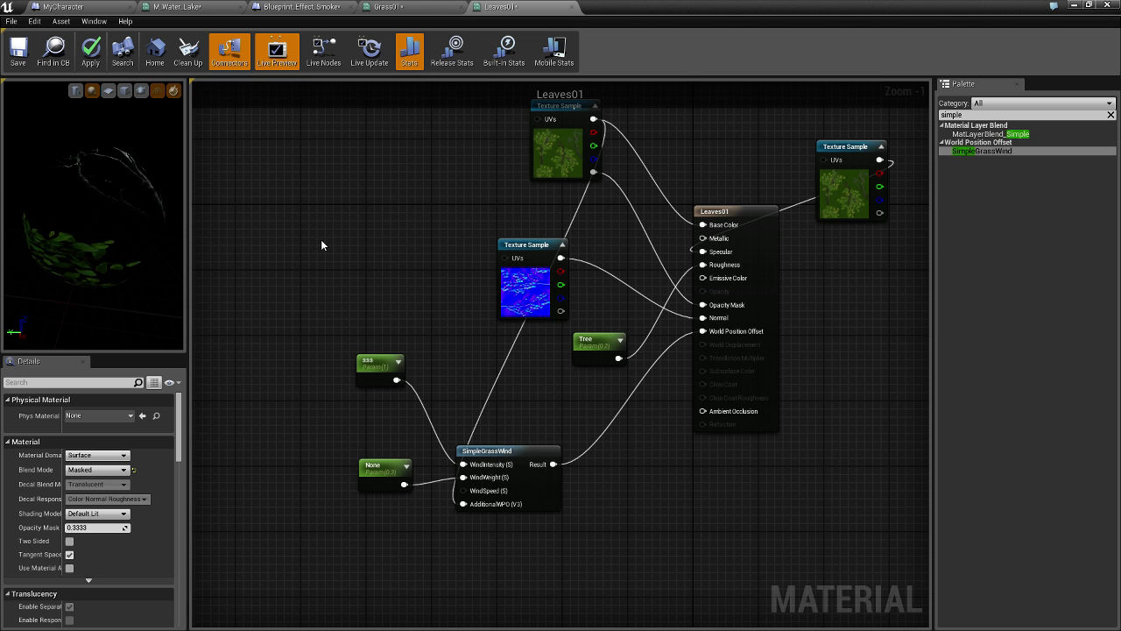
left_click(308, 213)
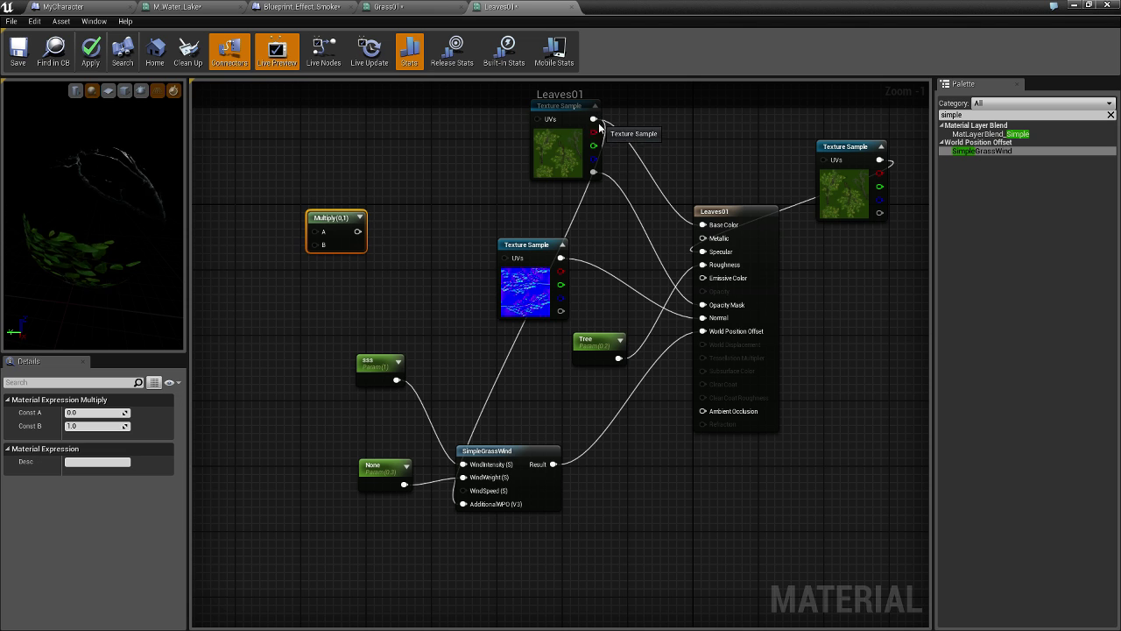
left_click_drag(593, 119, 315, 232)
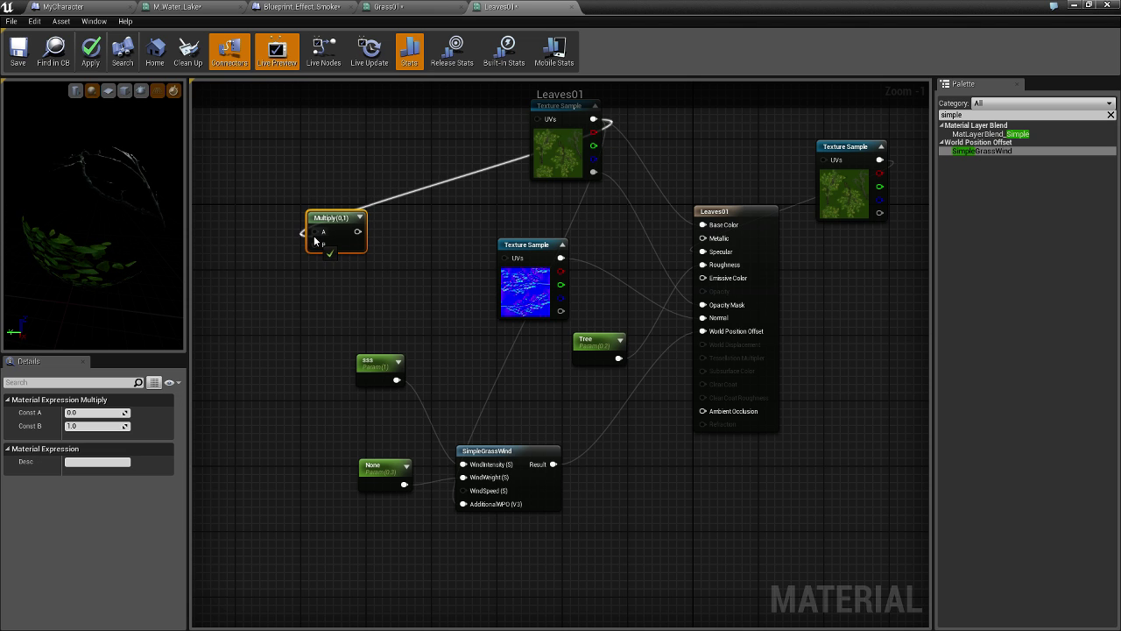
left_click_drag(561, 257, 503, 514)
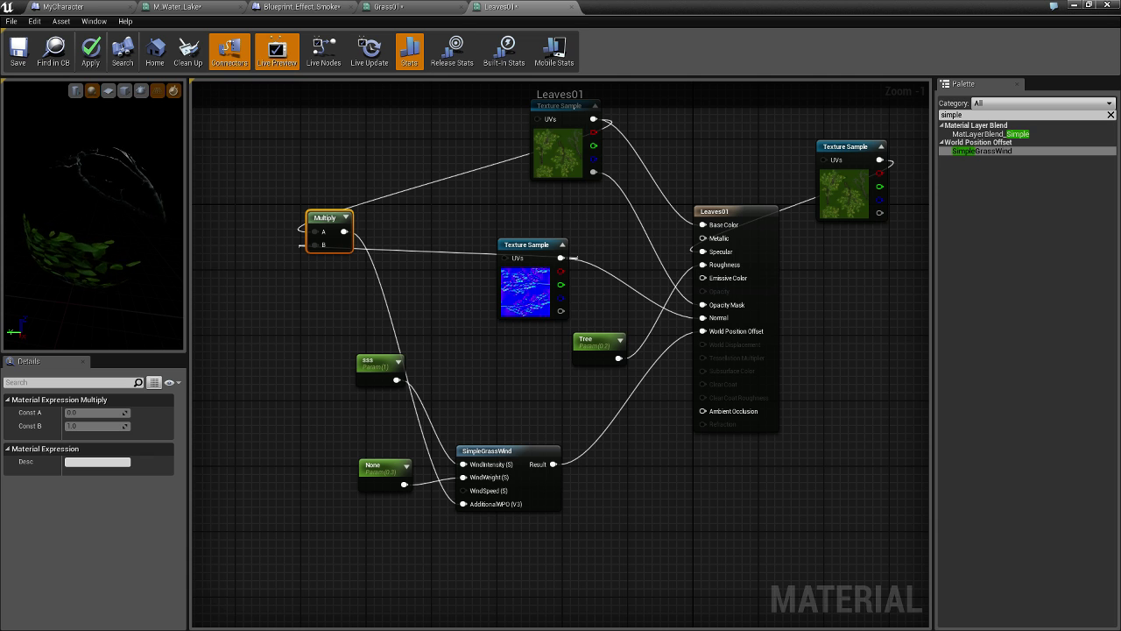
left_click(90, 52)
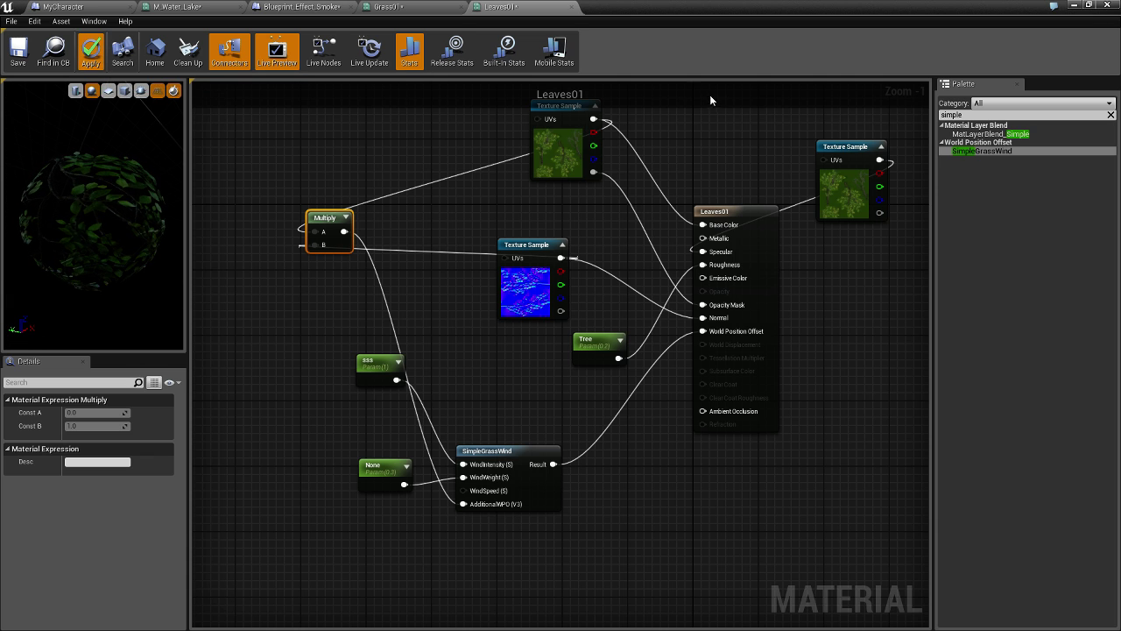
- Return to the level and inspect the wind movement of the tree leaves and the shoreline grass up close
left_click(1073, 6)
right_click_drag(544, 351, 613, 354)
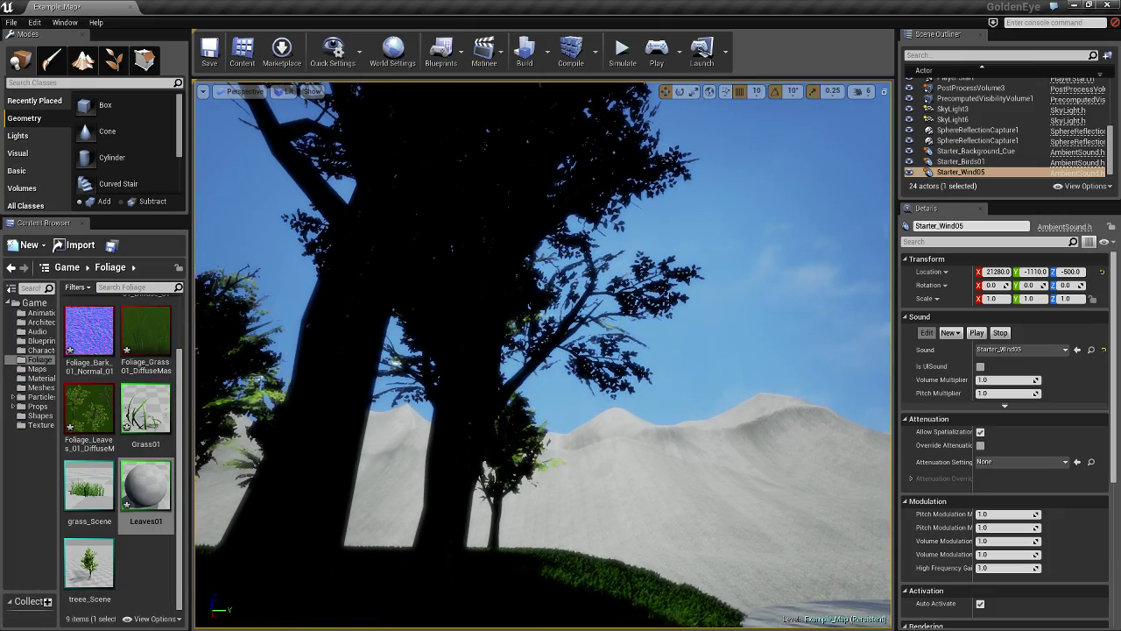
scroll(664, 297, "up", 5)
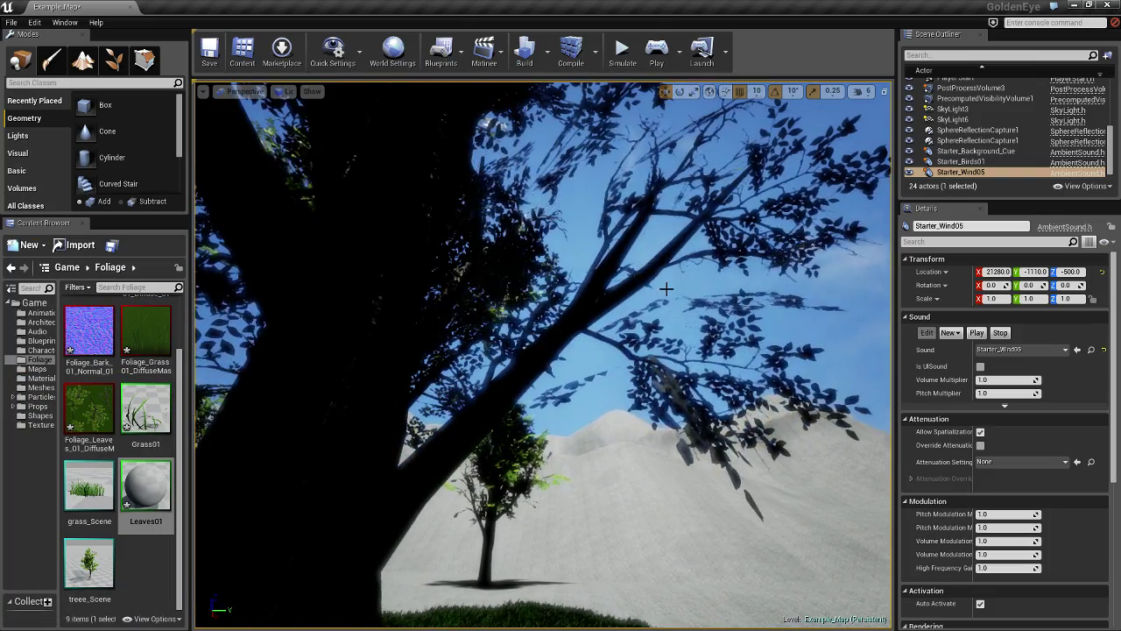
right_click_drag(666, 289, 673, 313)
right_click_drag(320, 506, 673, 414)
right_click_drag(673, 313, 780, 256)
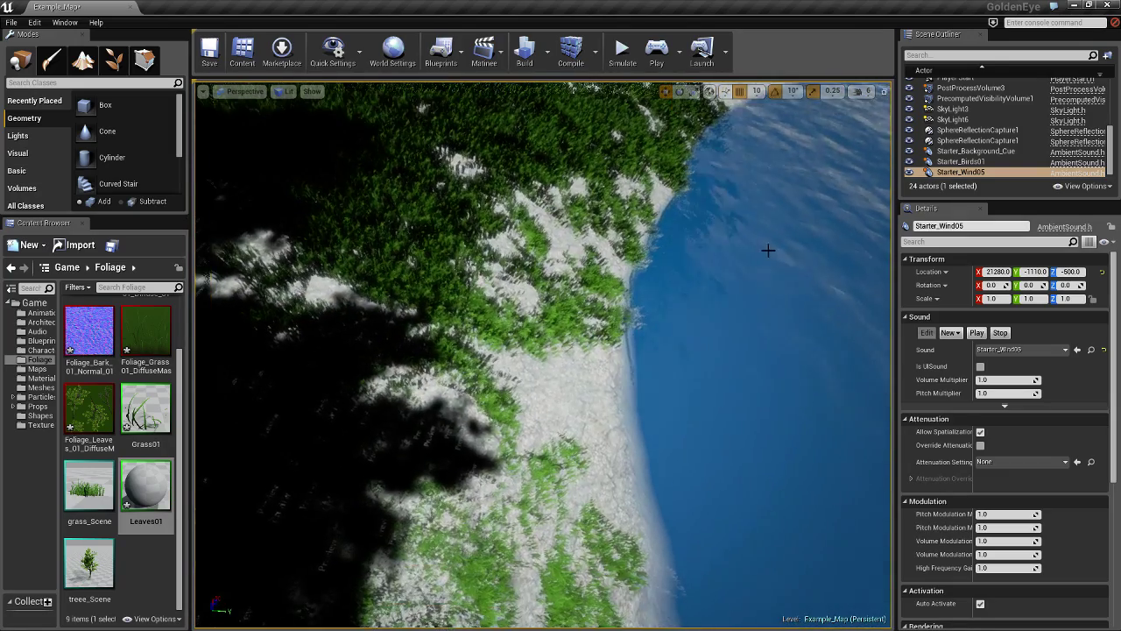
scroll(747, 258, "up", 8)
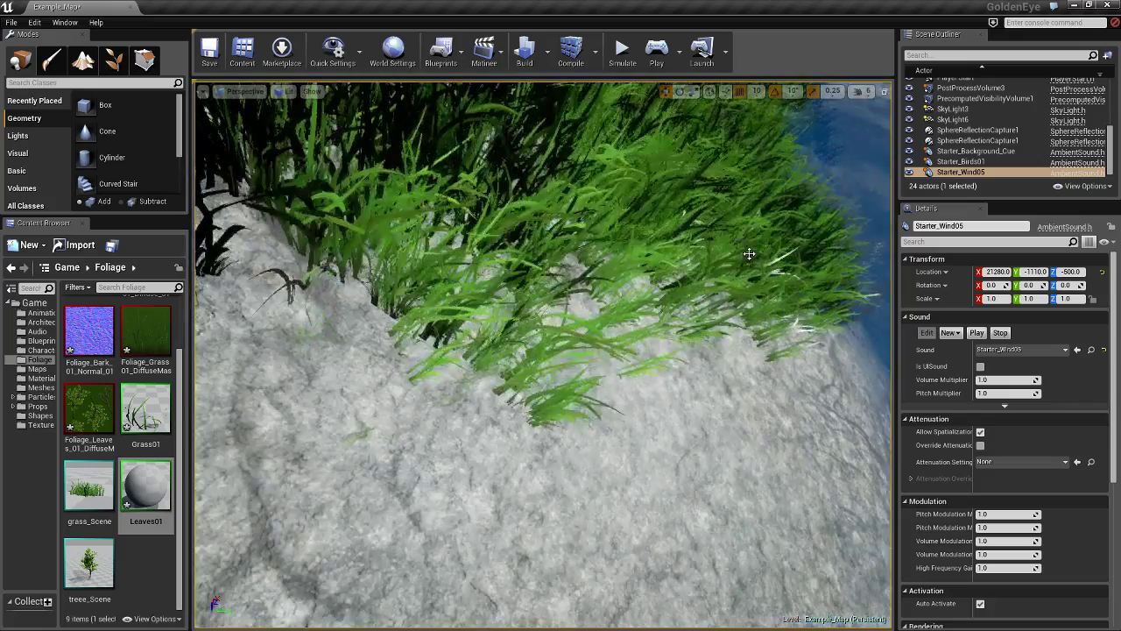
right_click_drag(748, 254, 718, 166)
right_click_drag(560, 385, 398, 122)
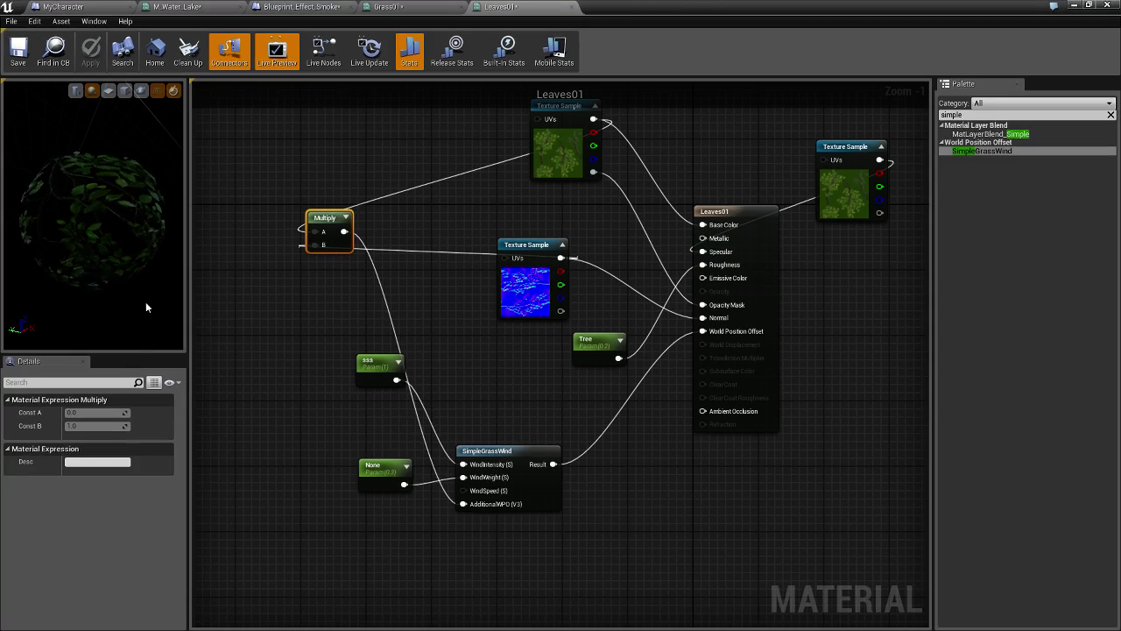
- Set the default value of the None parameter feeding WindWeight in Leaves01 to 0.6 and apply the material changes
left_click(380, 468)
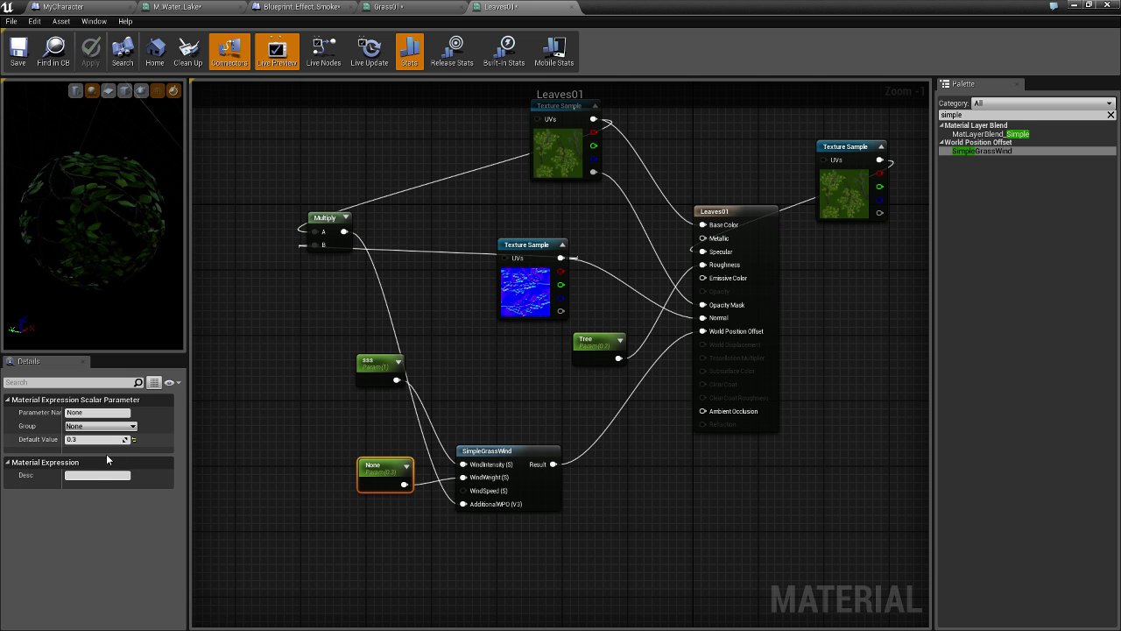
left_click(96, 442)
type("0.6")
key("Return")
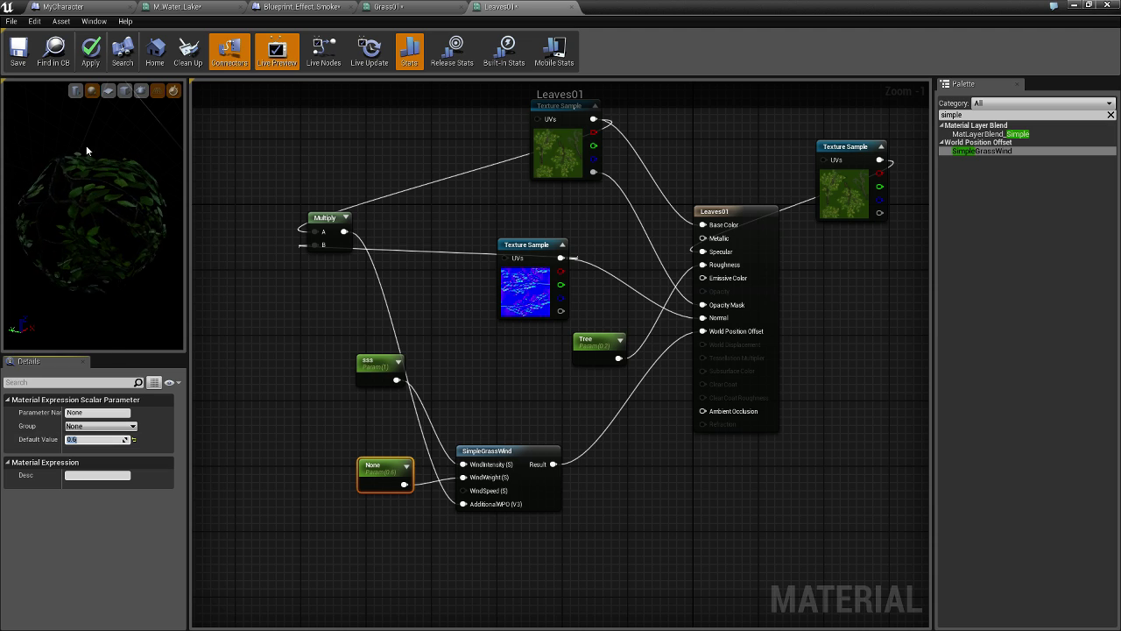
left_click(90, 56)
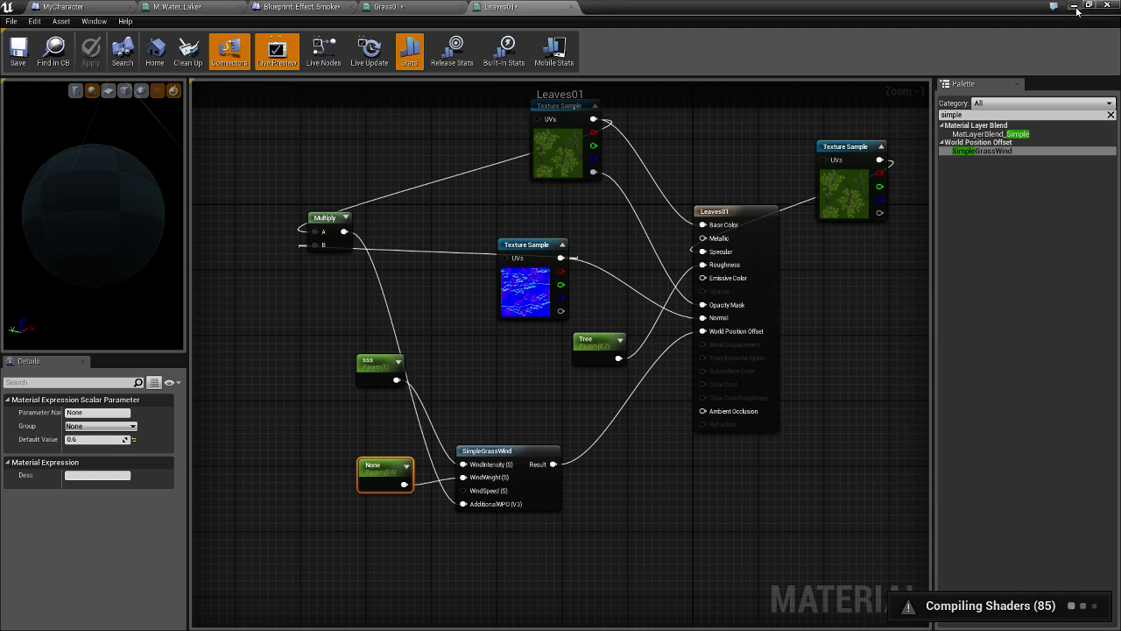
- Go back to the level and play-test it, walking through the trees and grass to check their sway, and end the play session
left_click(1073, 6)
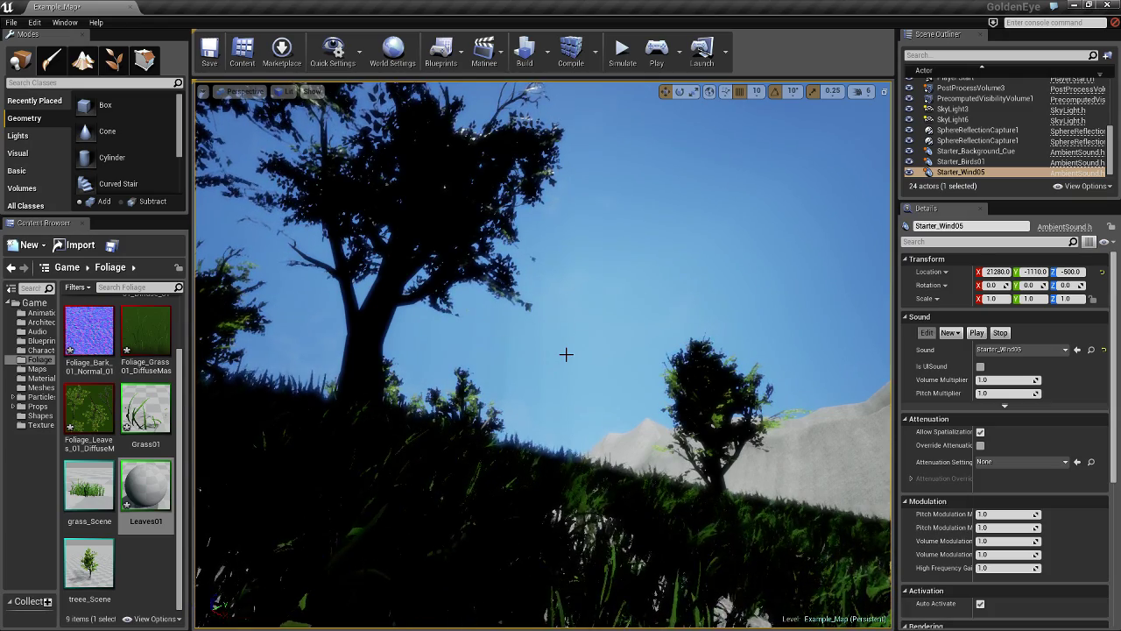
right_click_drag(566, 354, 385, 354)
right_click_drag(561, 331, 537, 288)
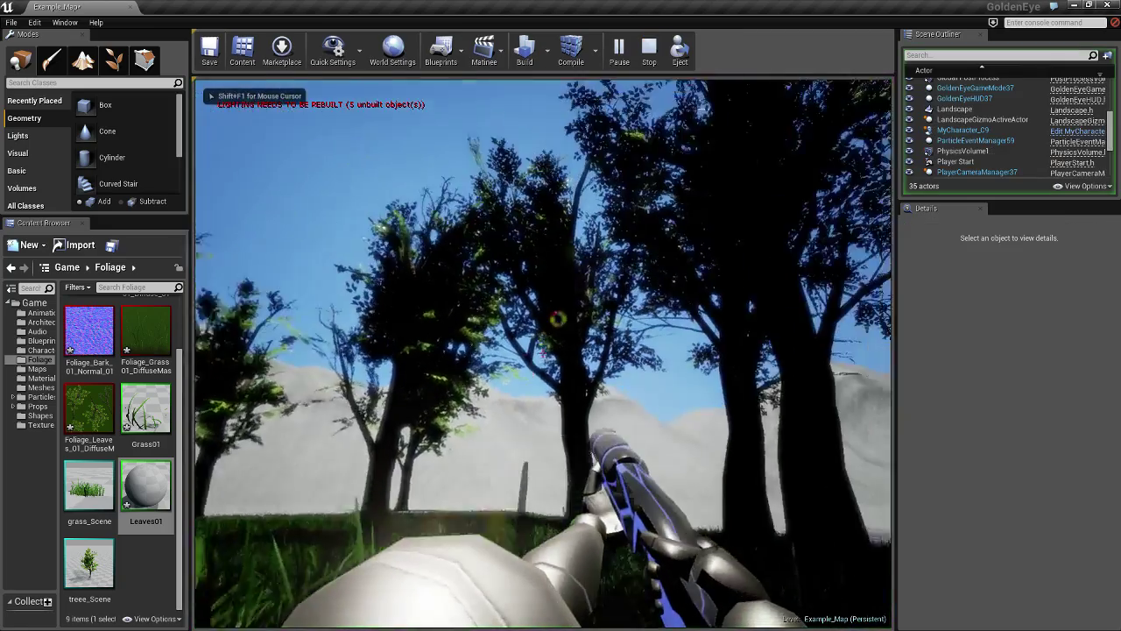
key("w")
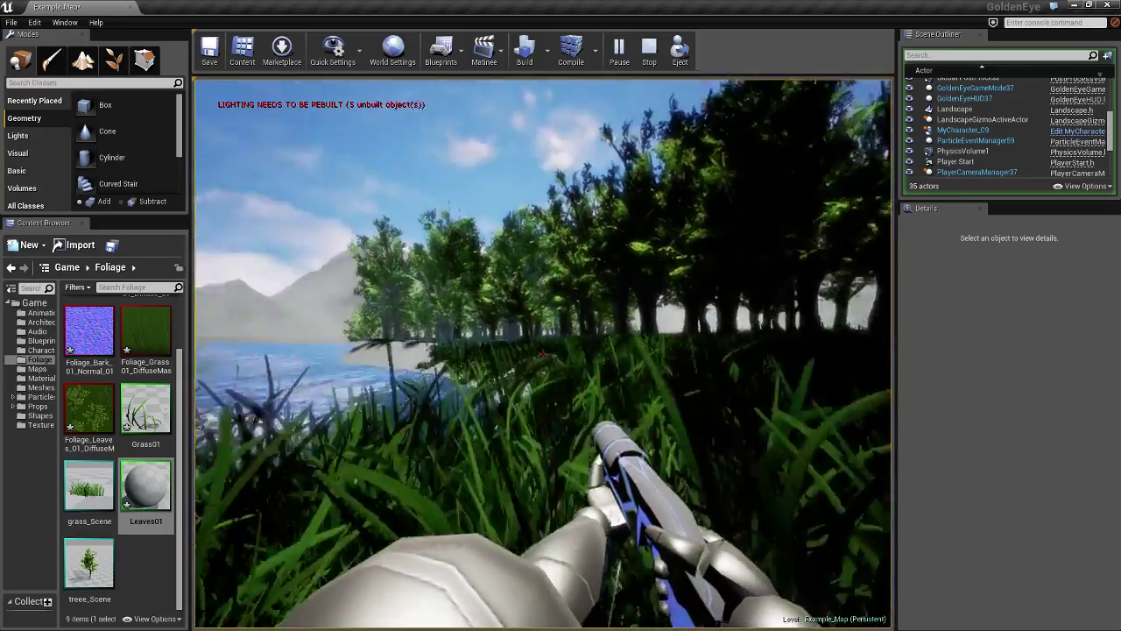
key("Escape")
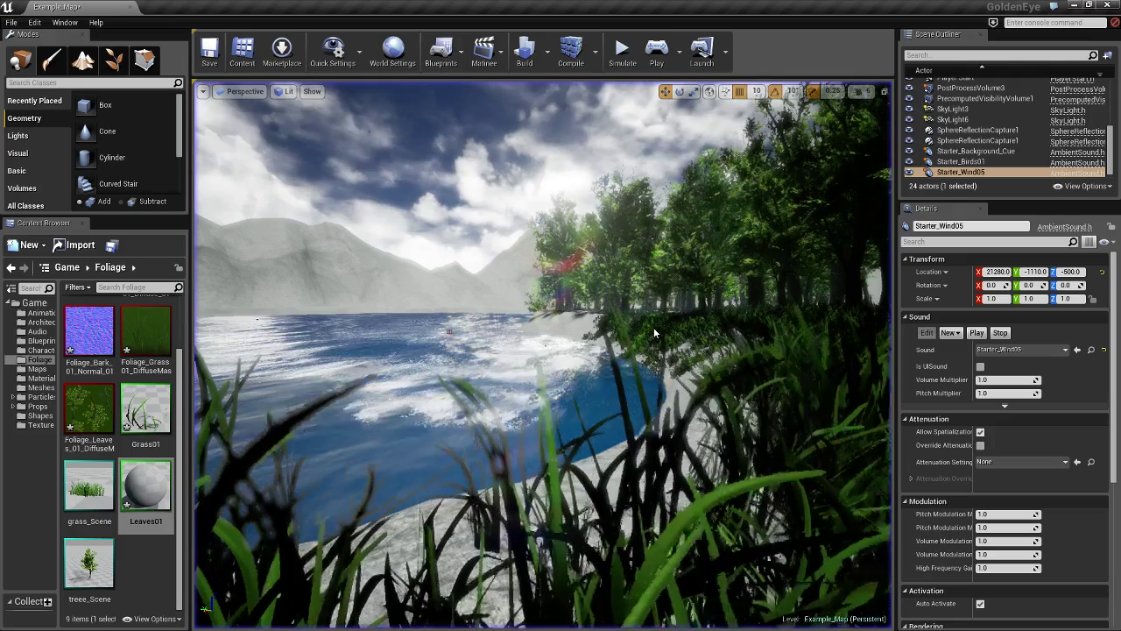